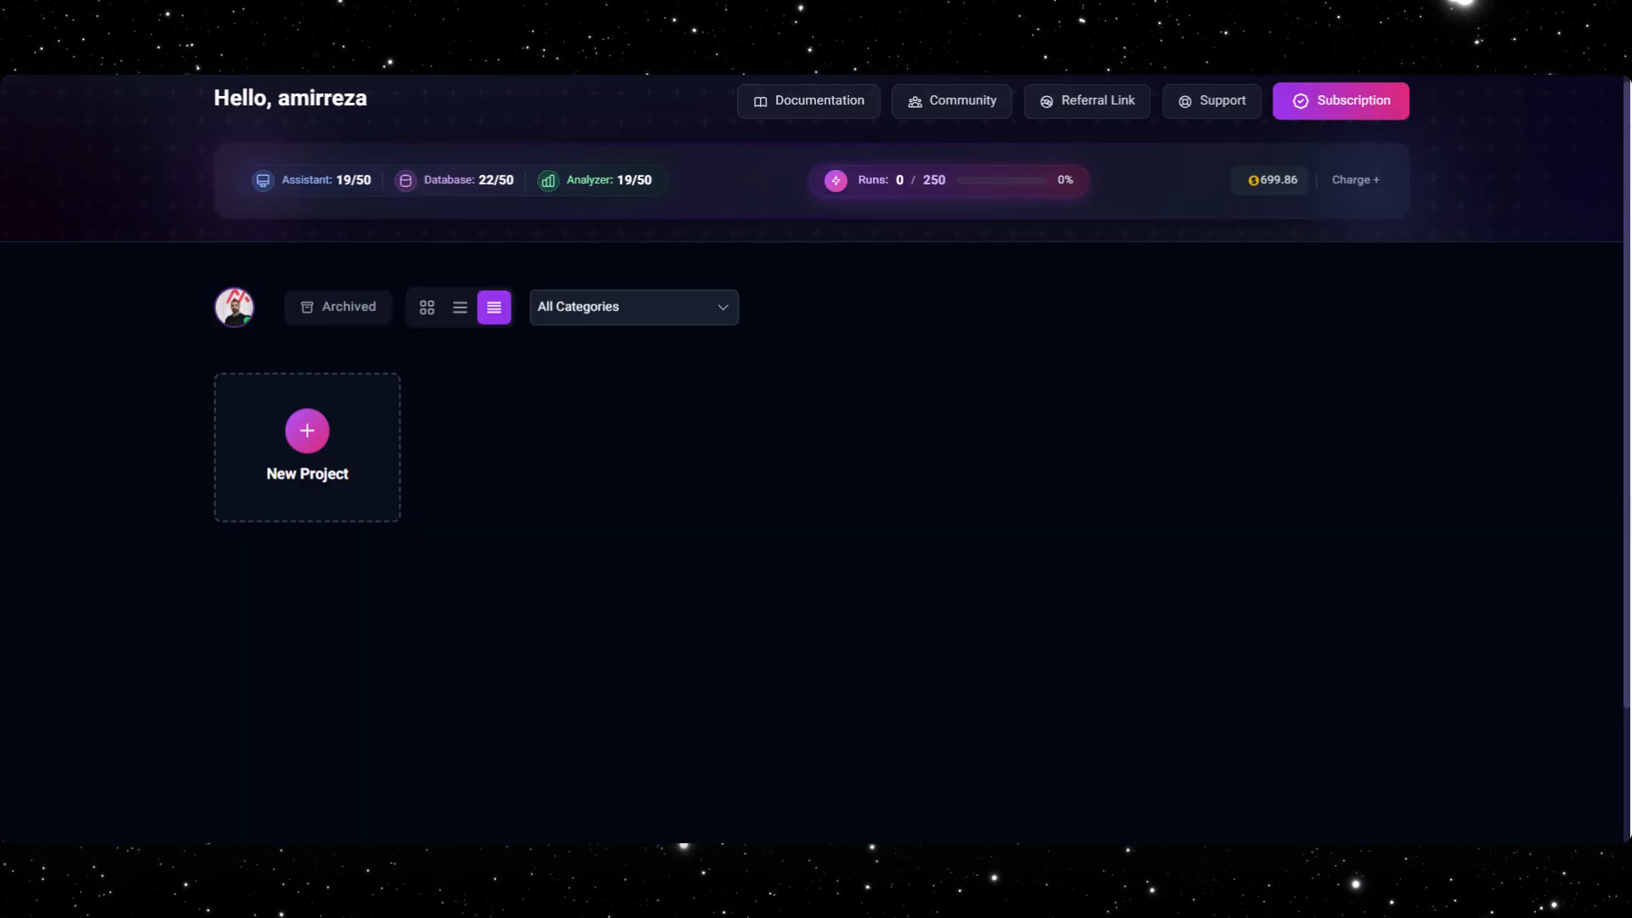
Create a new project named "Website User Behavior Analytics"
left_click(284, 481)
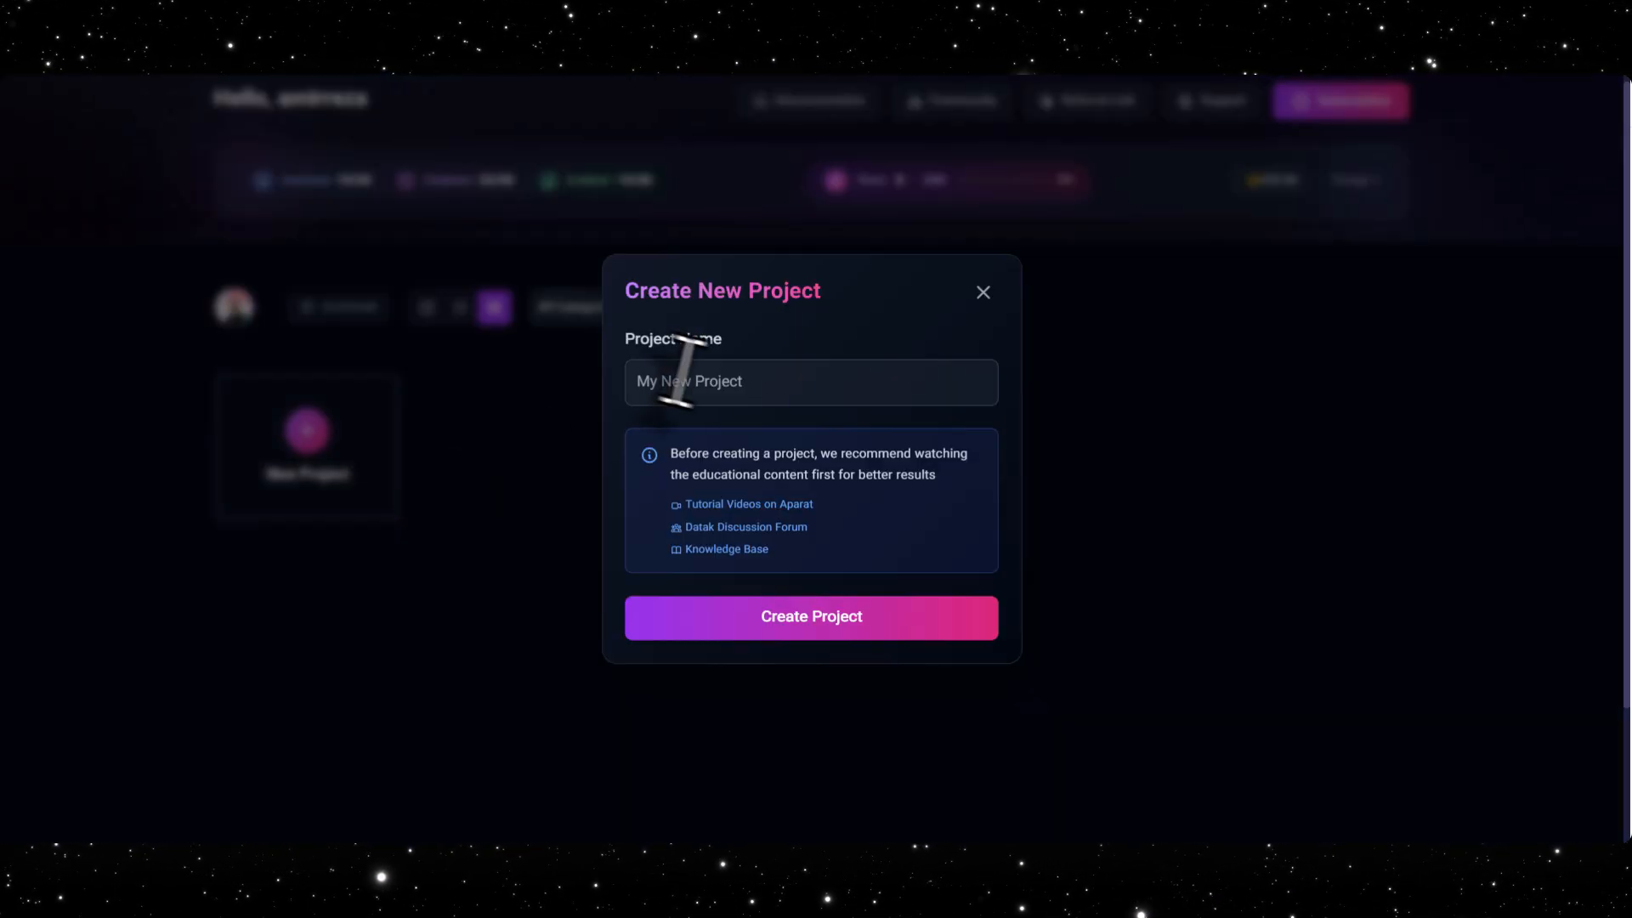
left_click(685, 378)
type("Website User Behavior Analytics")
left_click(802, 631)
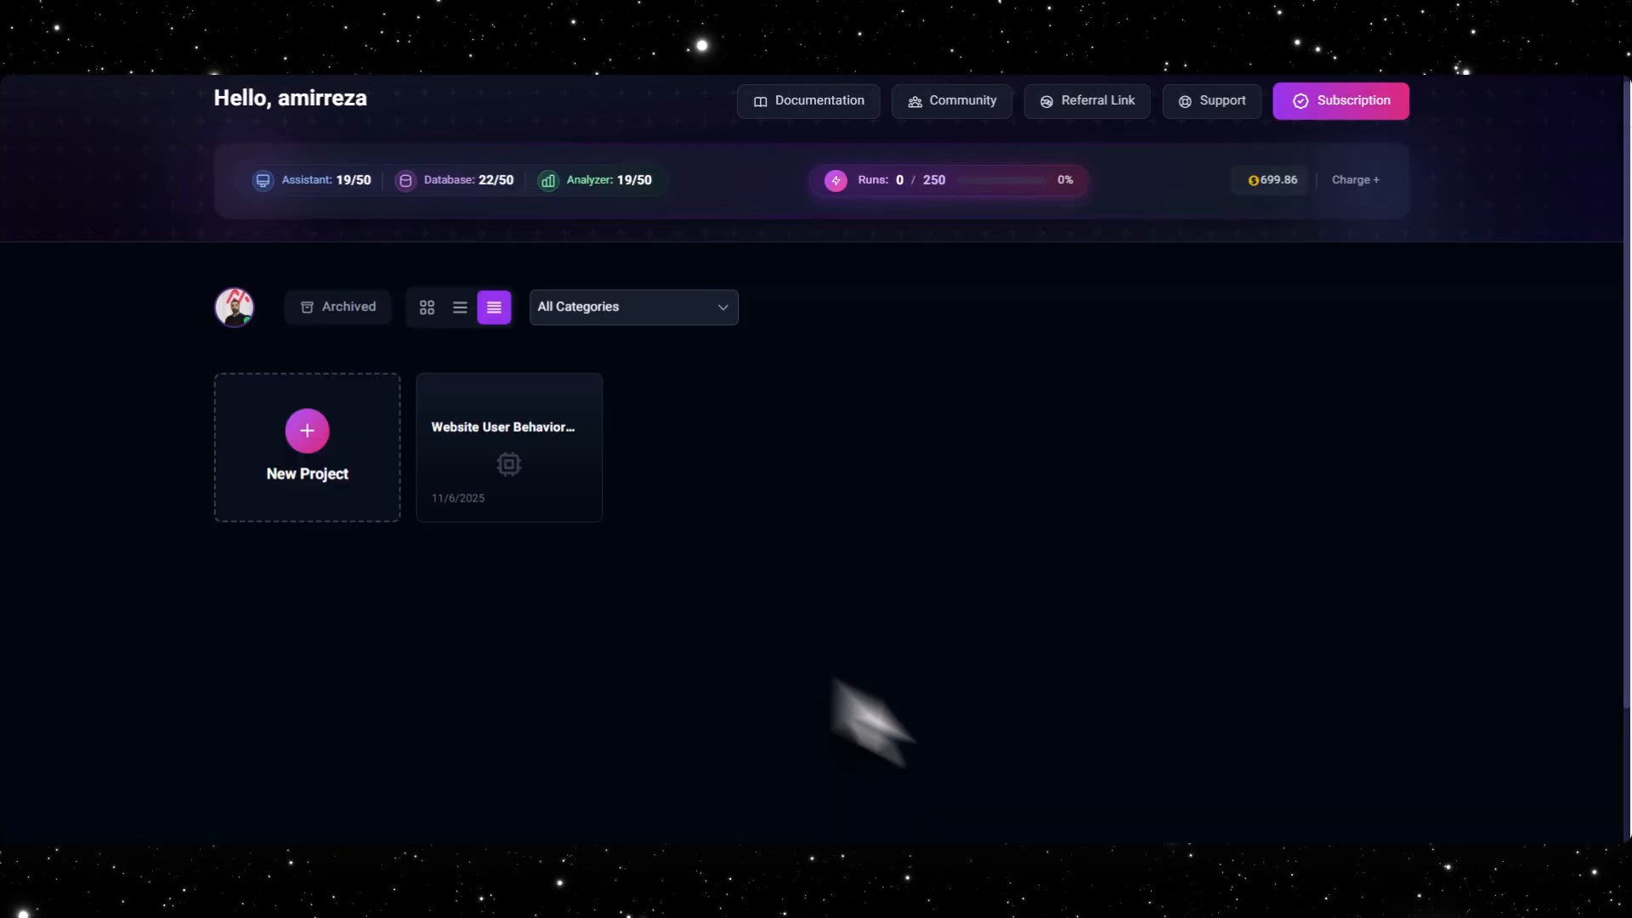
Open the Website User Behavior Analytics project, import the workflow file "Website User Performance Analysis (2).json" and acknowledge the import notice
left_click(509, 455)
left_click(1323, 197)
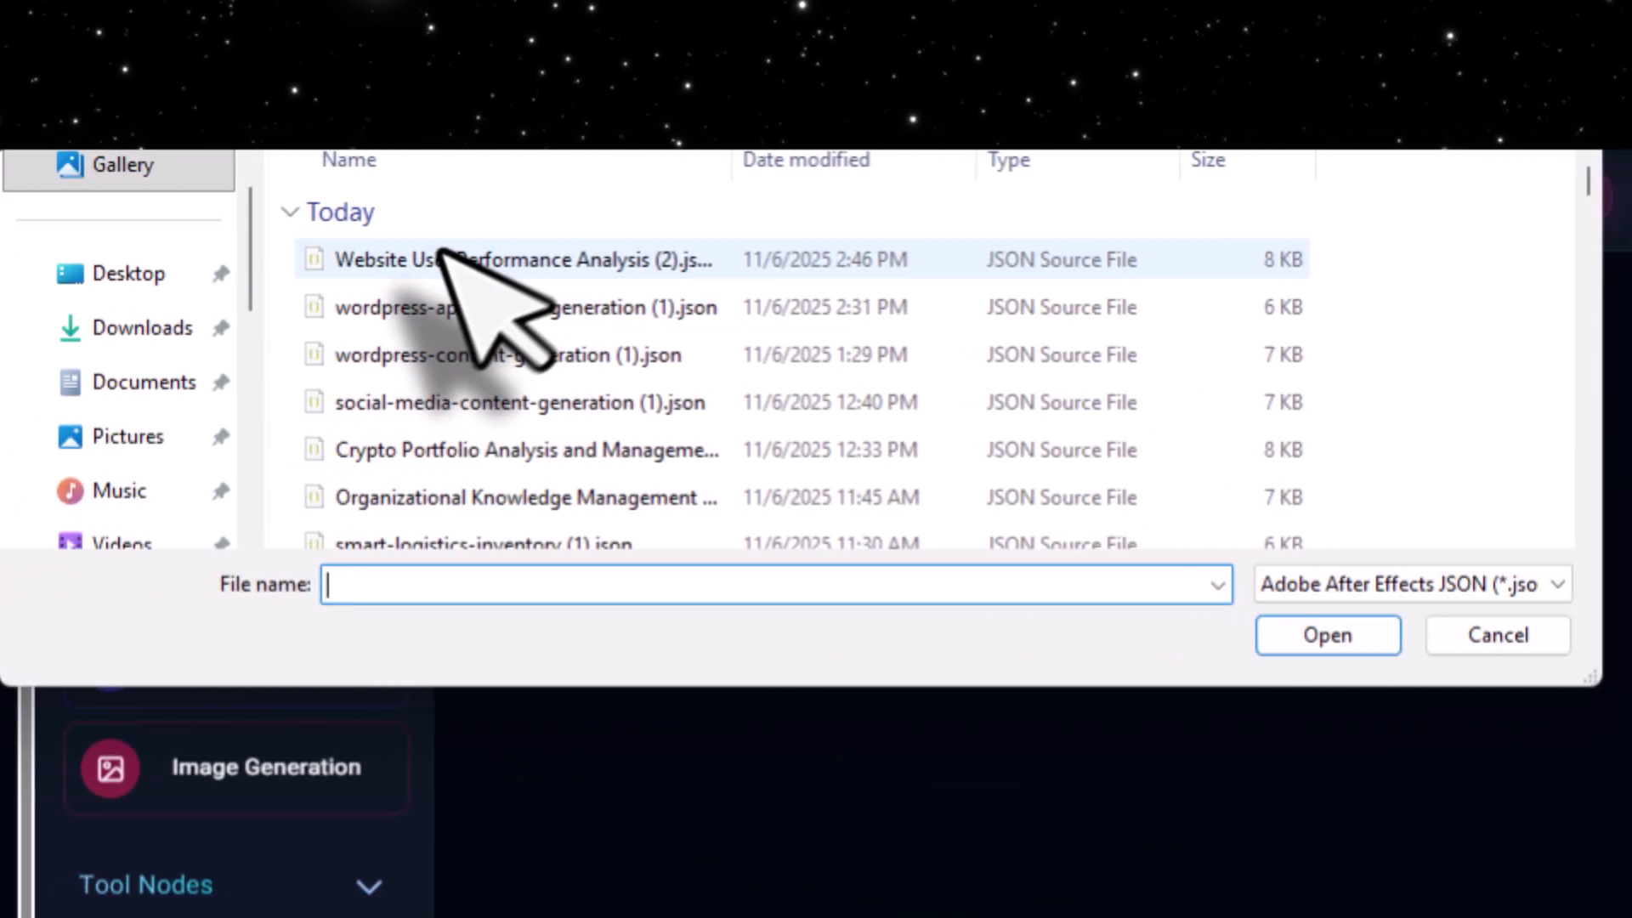
double_click(433, 261)
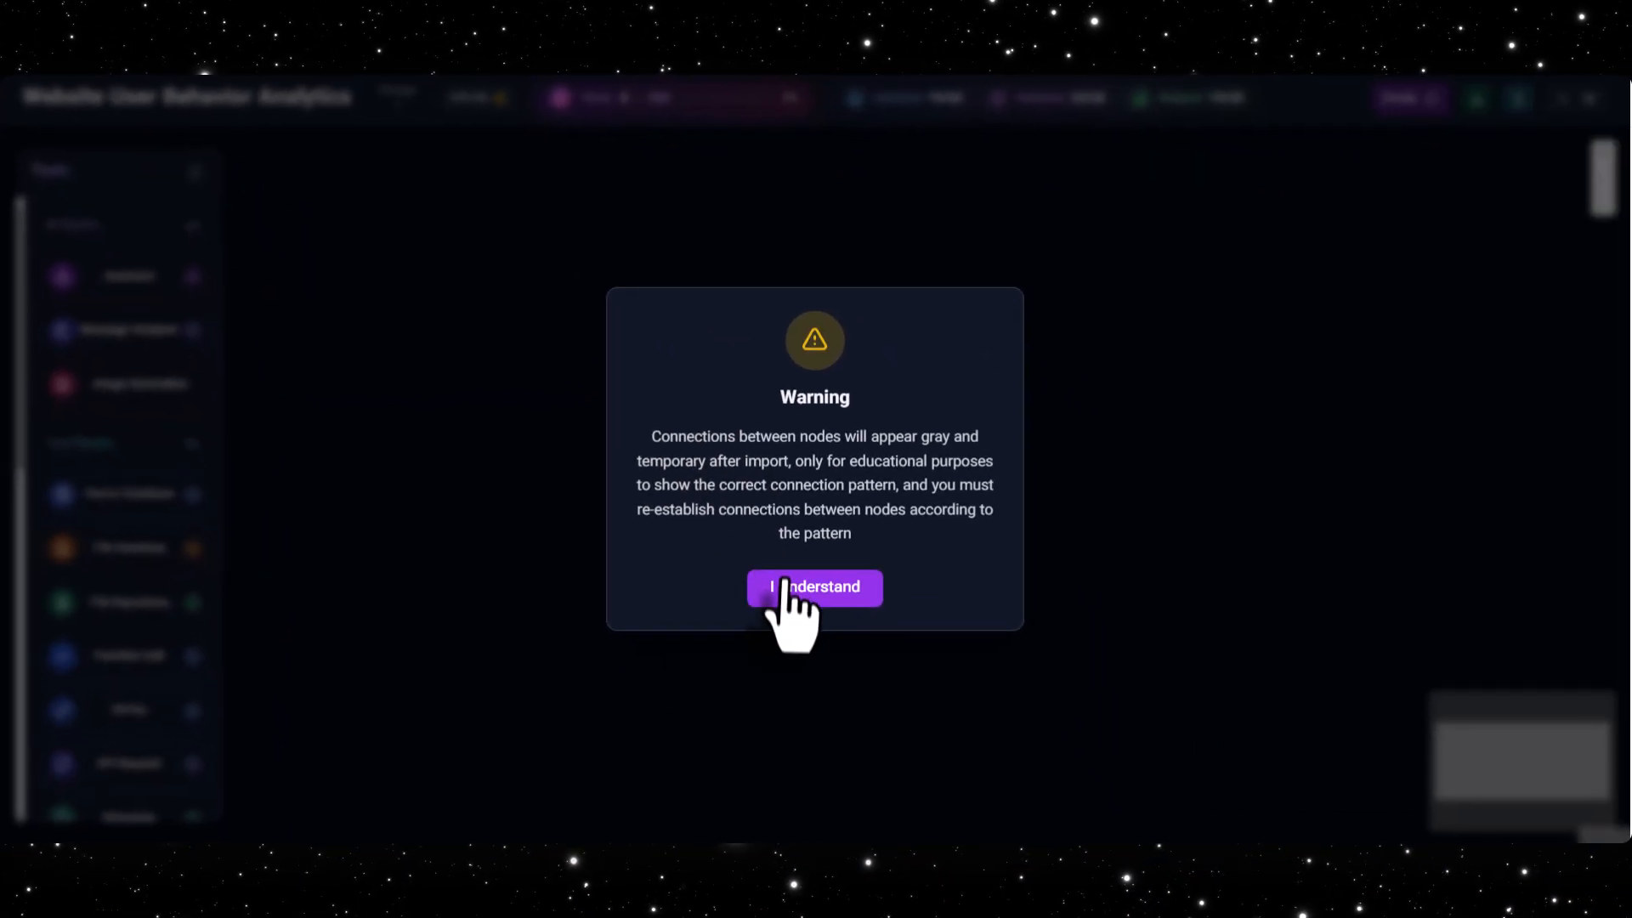
left_click(783, 585)
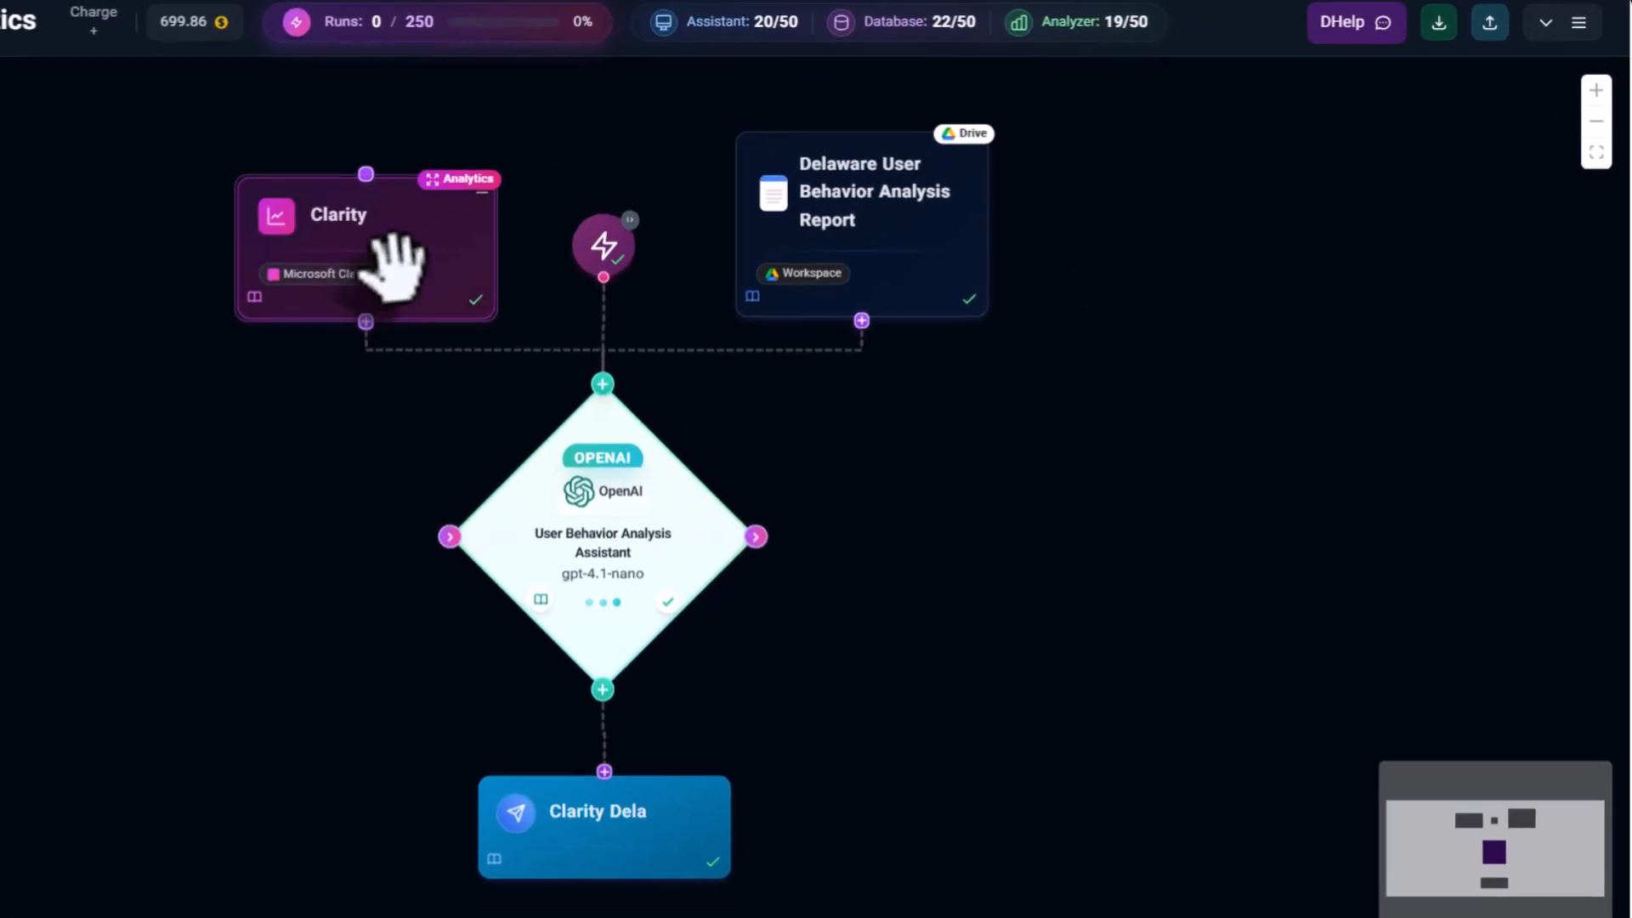
Open the Clarity node's settings and look through its full list of selectable metrics
left_click(395, 265)
scroll(1335, 365, "down", 5)
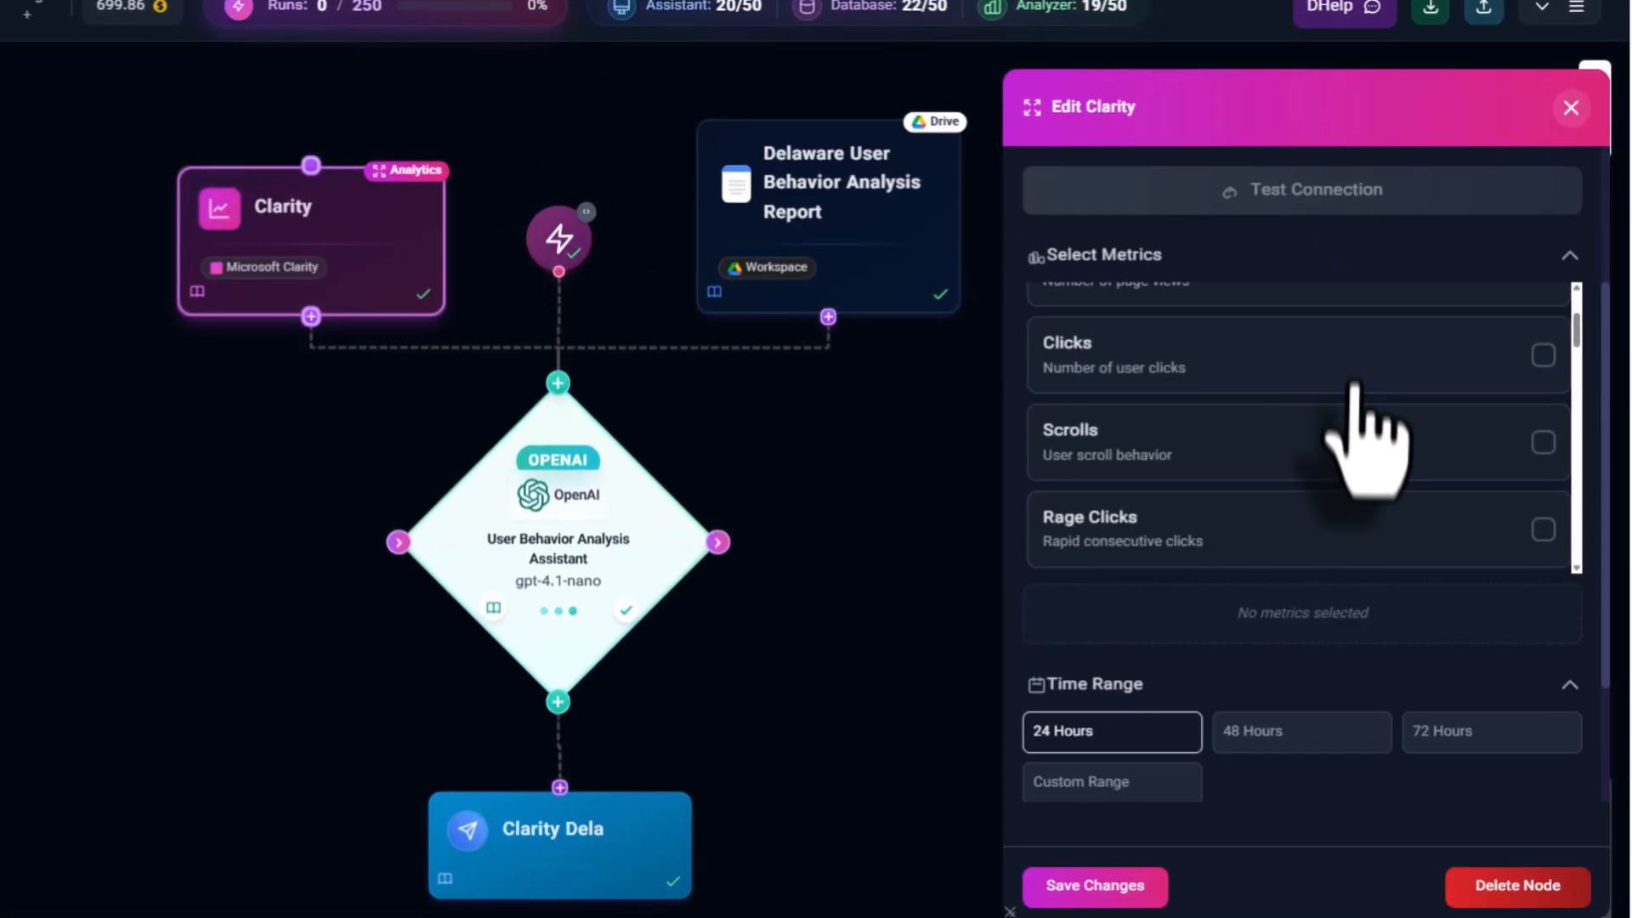
scroll(1353, 387, "down", 10)
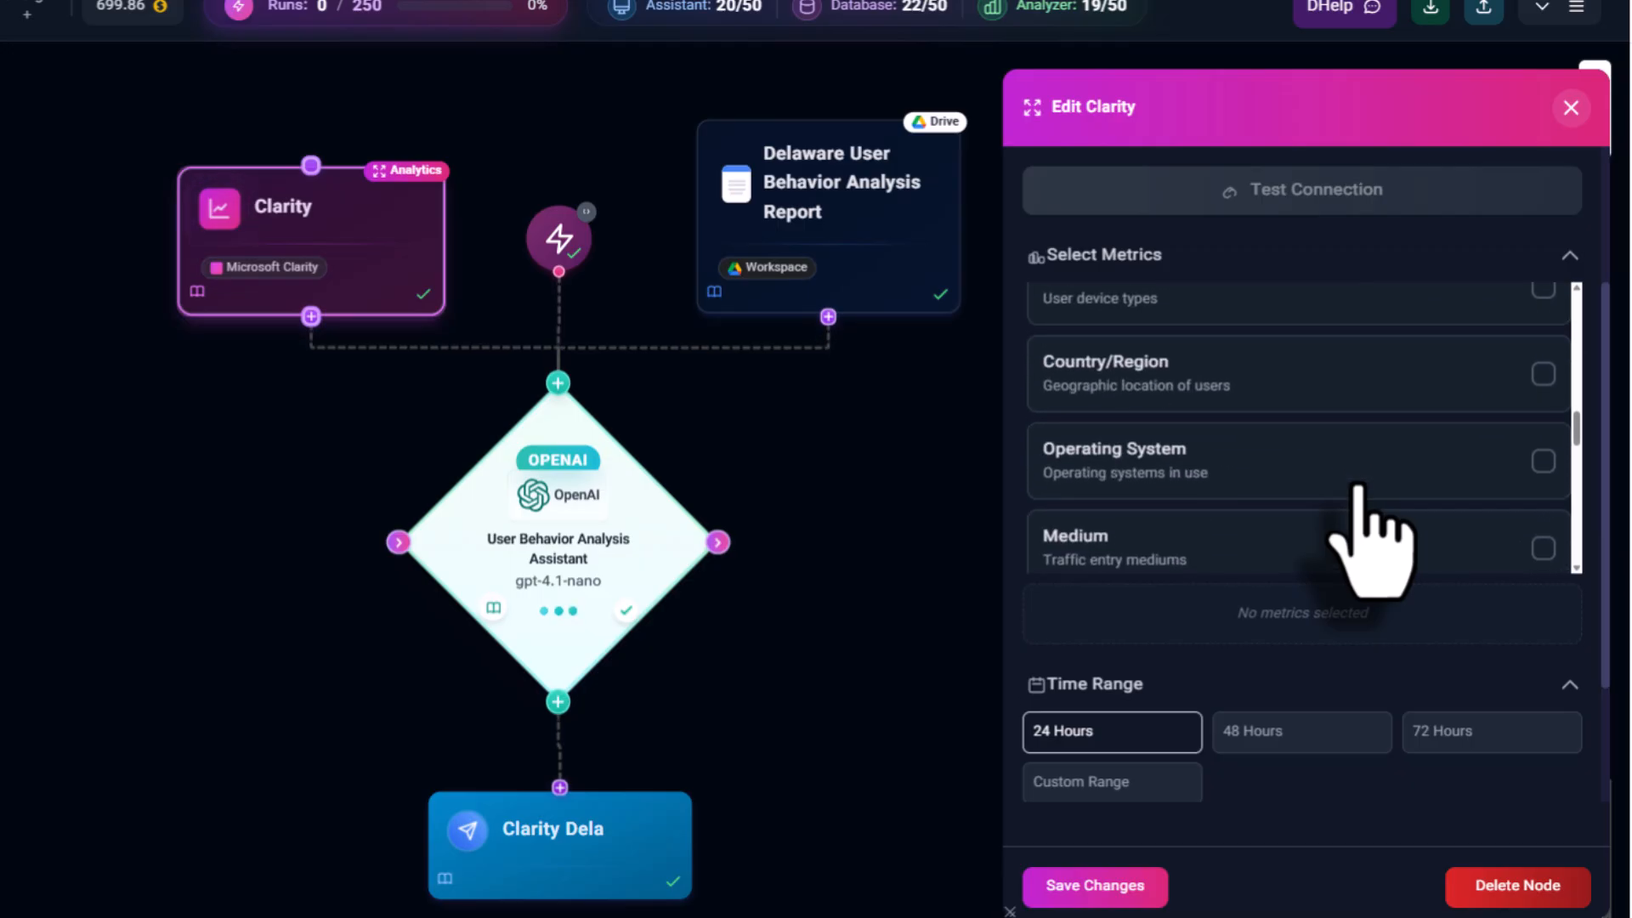
scroll(1369, 541, "down", 8)
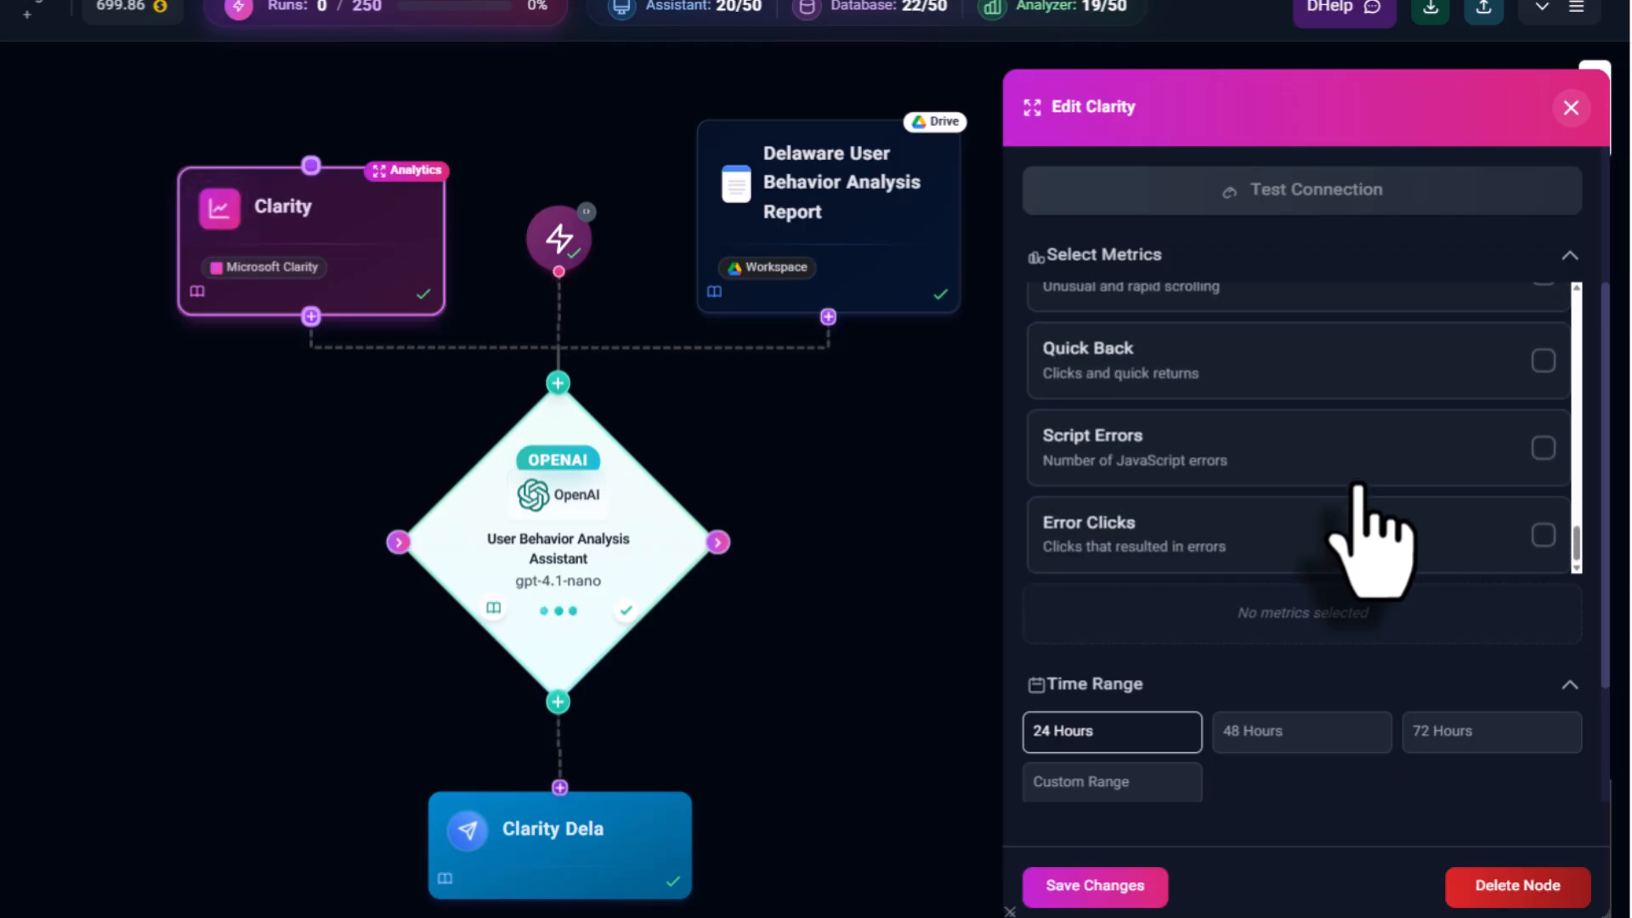
scroll(1371, 541, "up", 8)
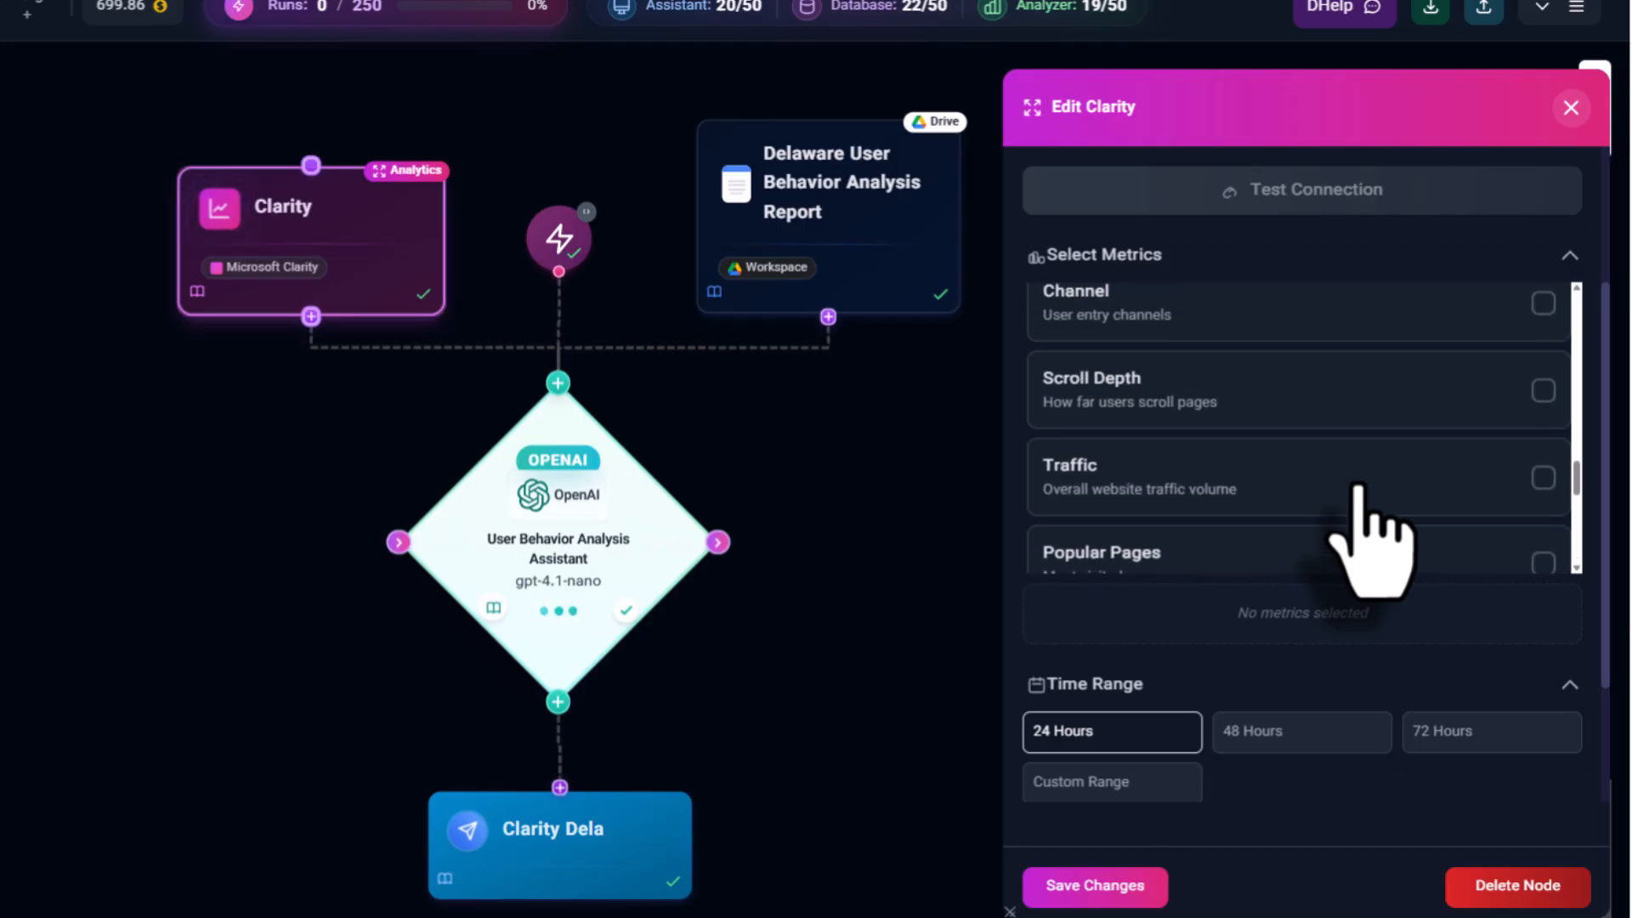
scroll(1370, 541, "up", 10)
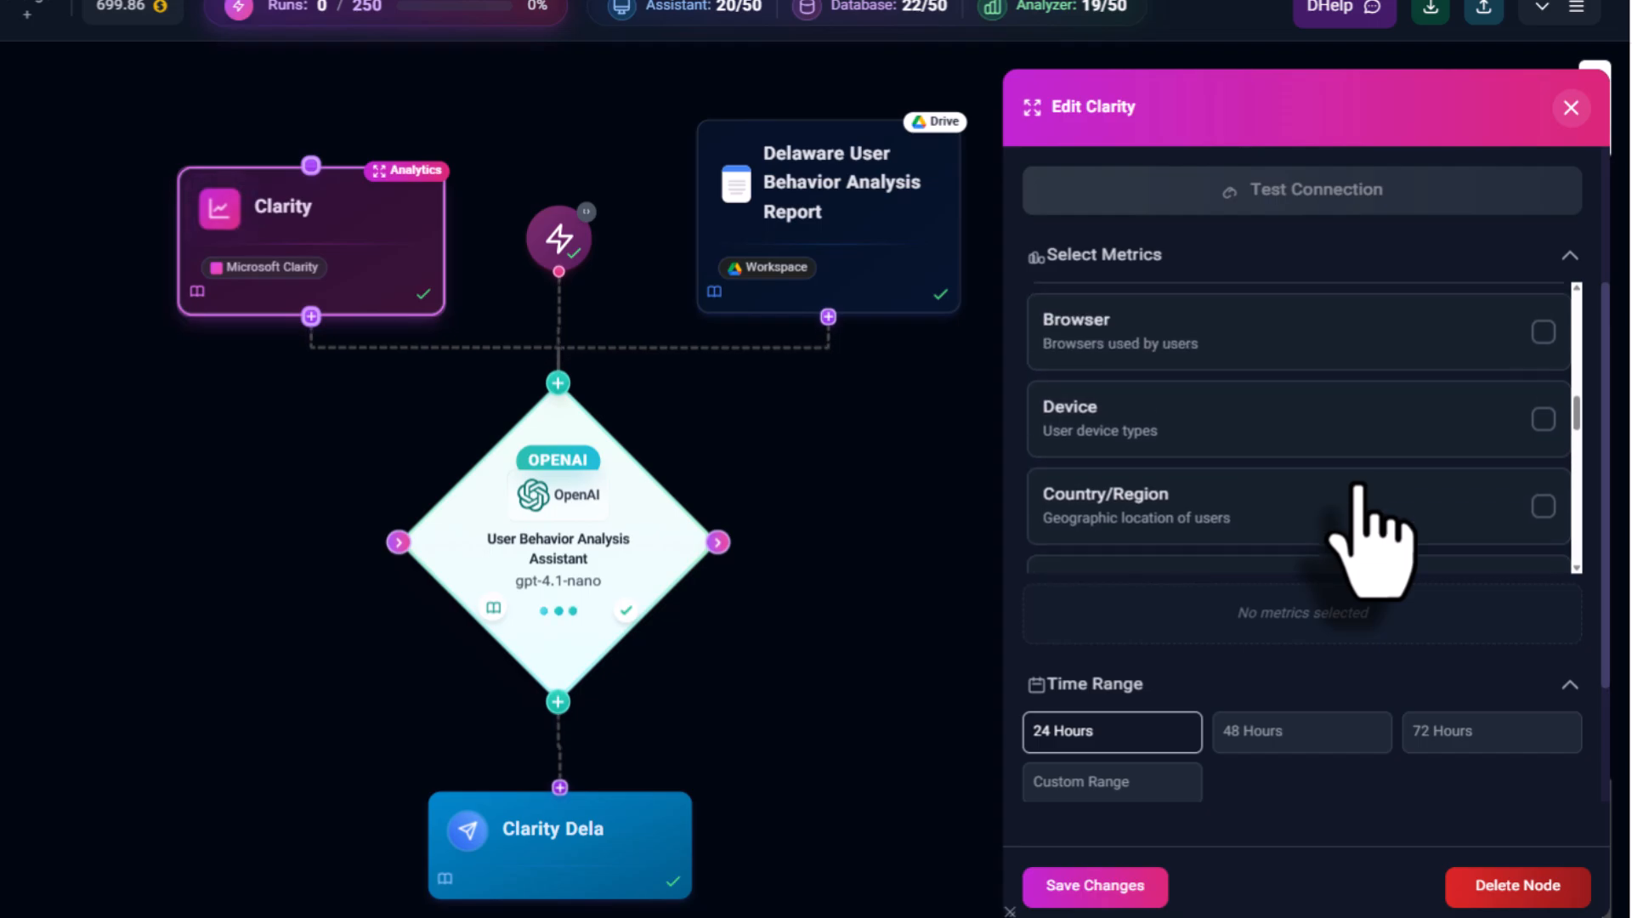
scroll(1369, 541, "up", 8)
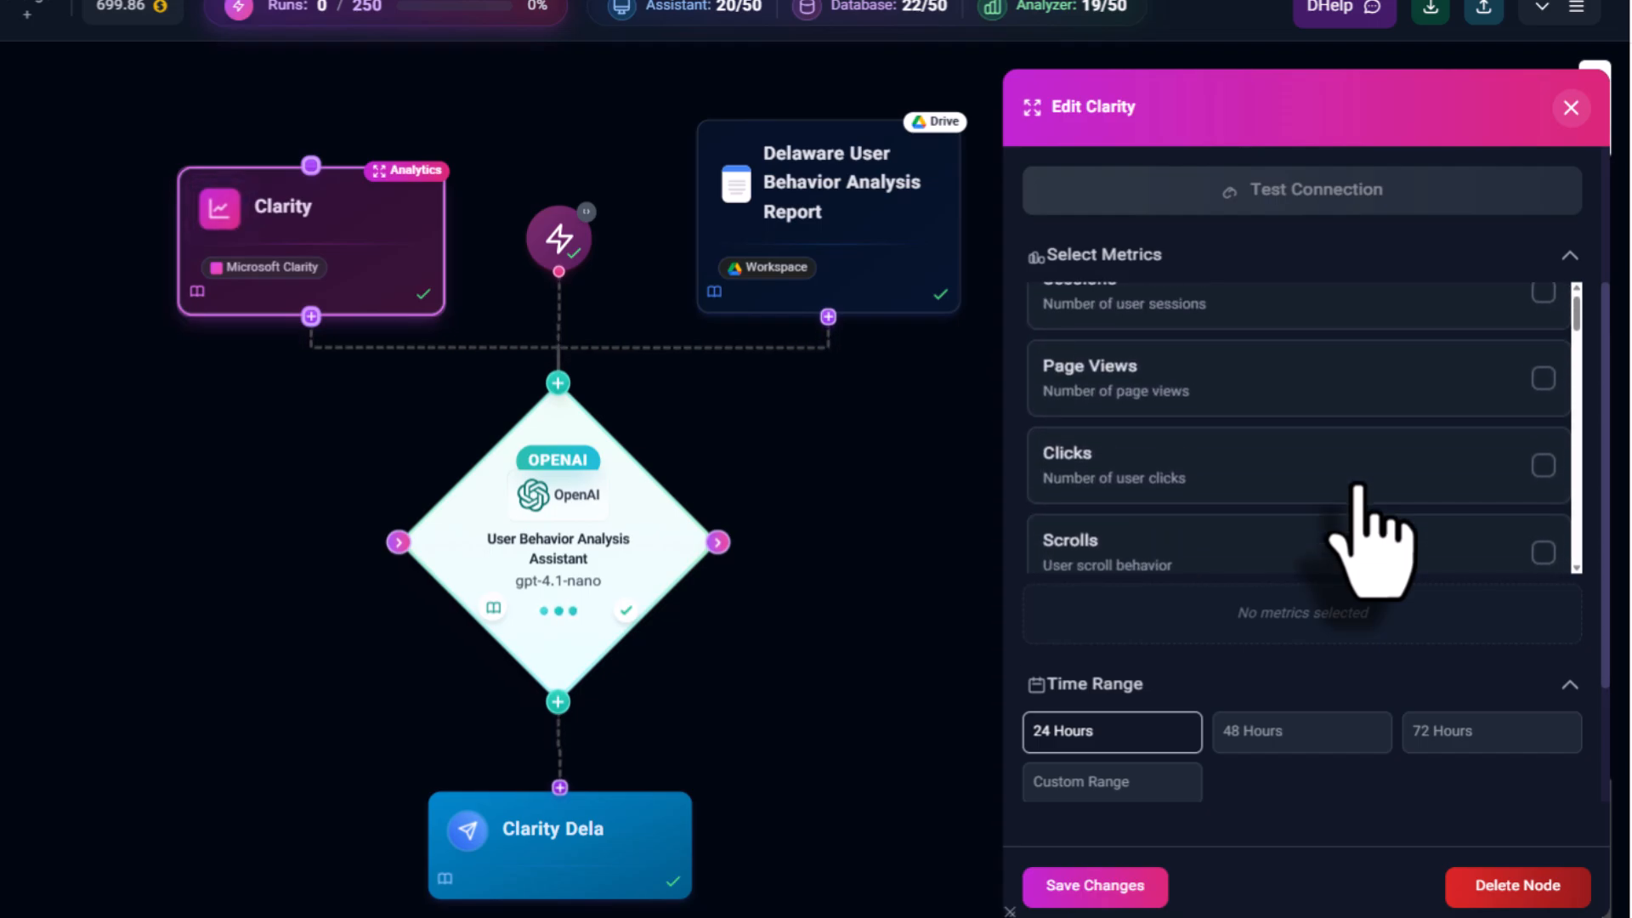
Review the User Behavior Analysis Assistant node's model settings and read its full instructions in the expanded editor
left_click(548, 536)
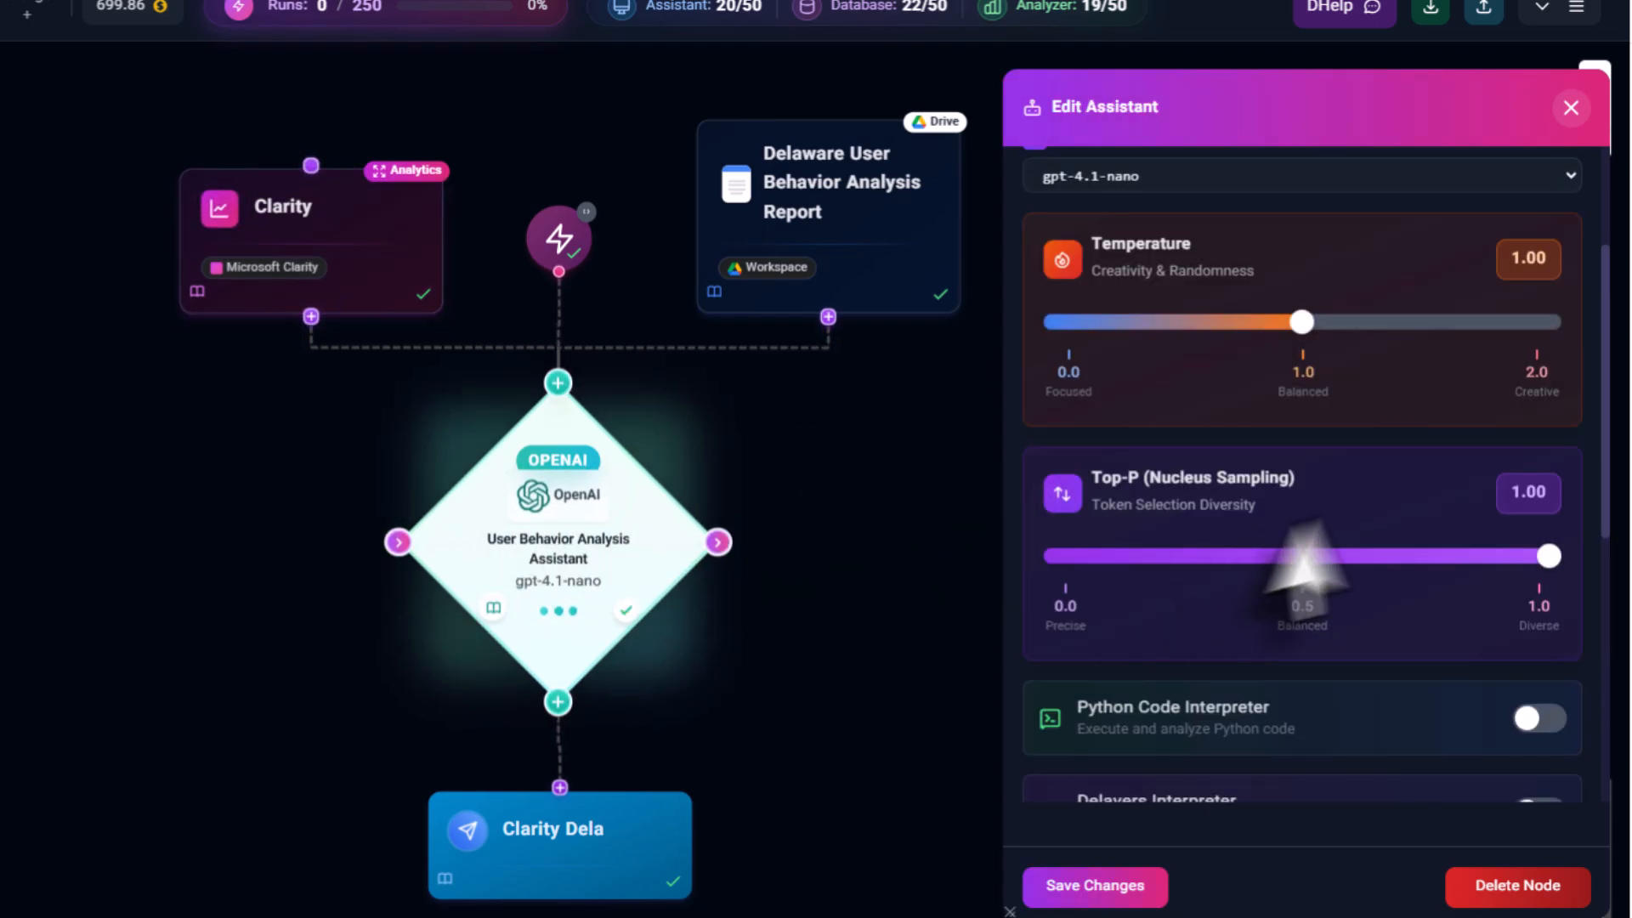
scroll(1326, 536, "down", 1)
scroll(1395, 510, "down", 6)
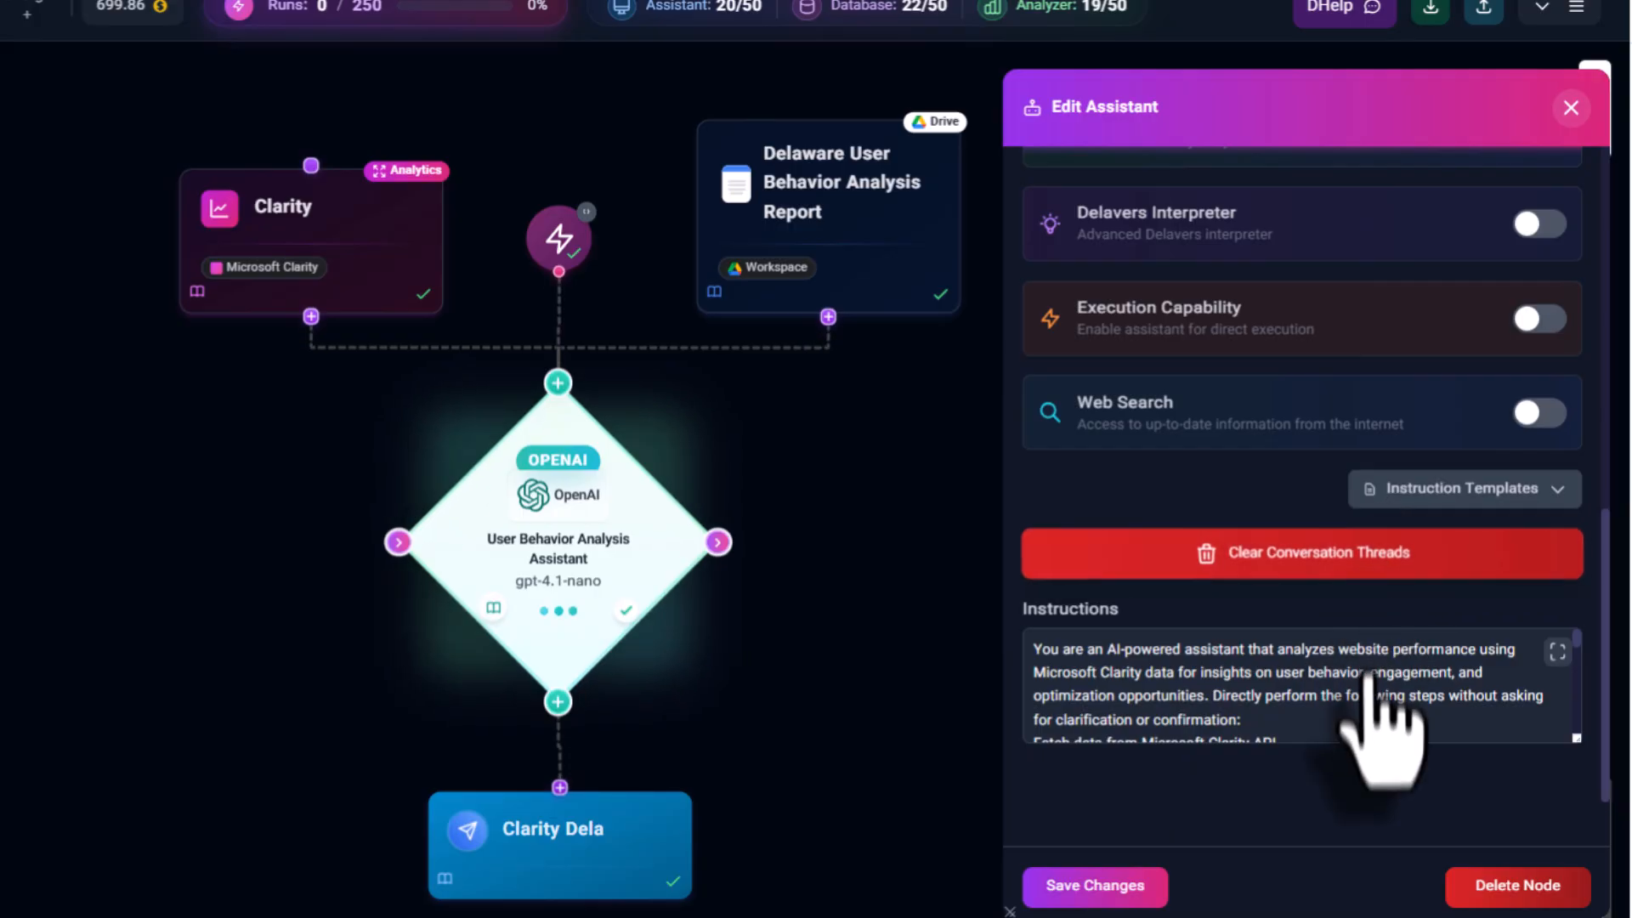
left_click(1385, 637)
scroll(1275, 510, "down", 20)
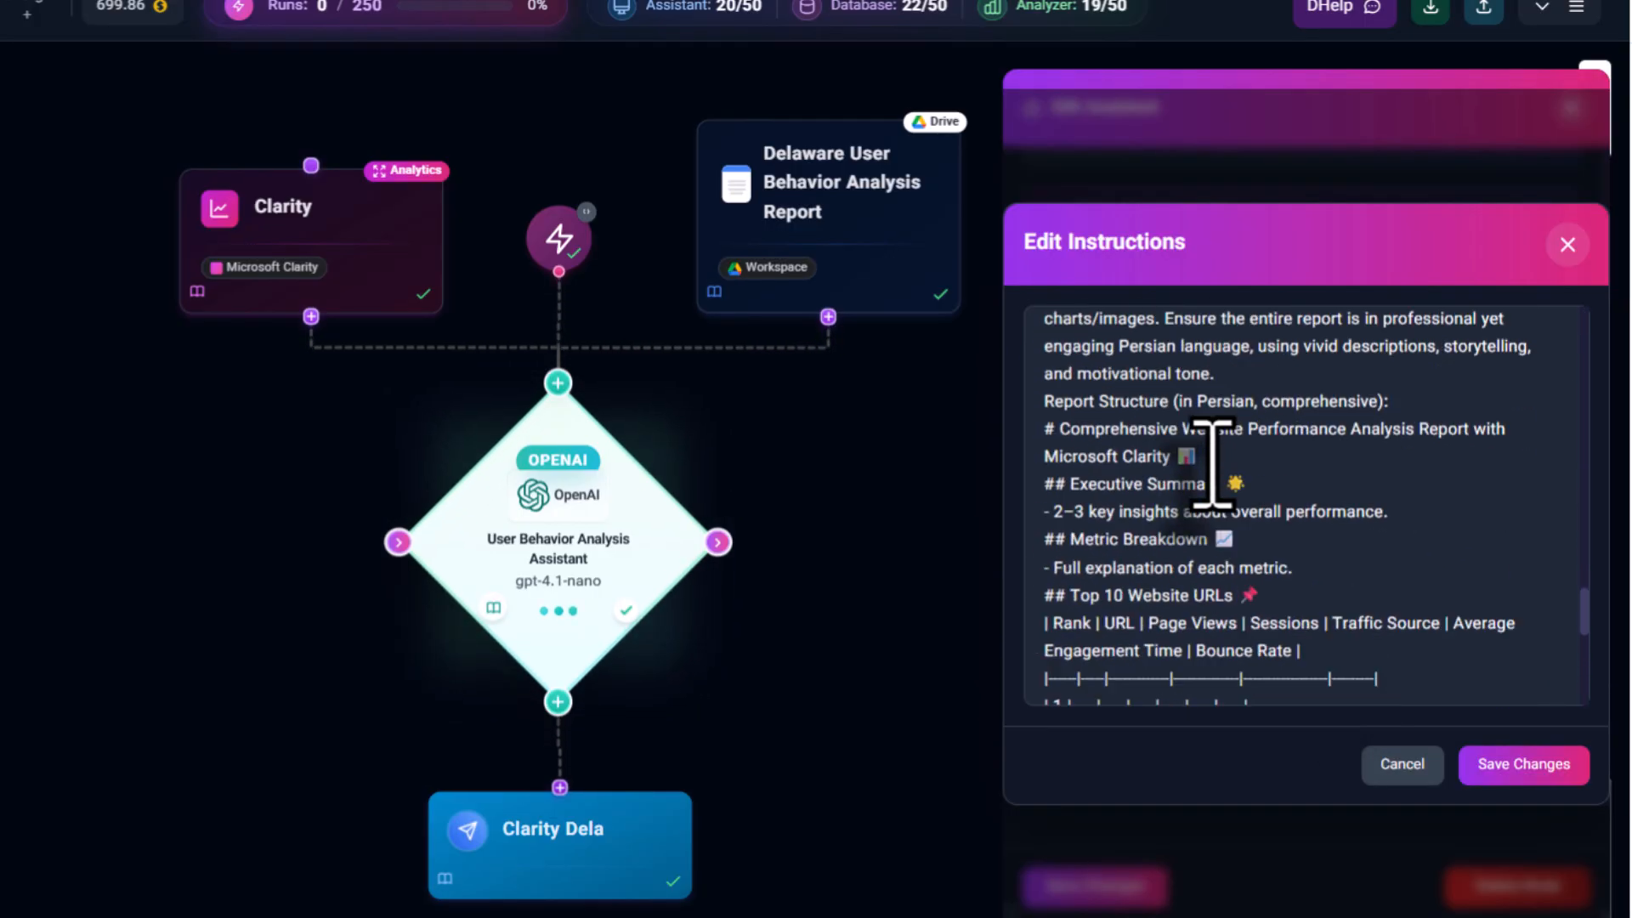
scroll(1213, 463, "up", 20)
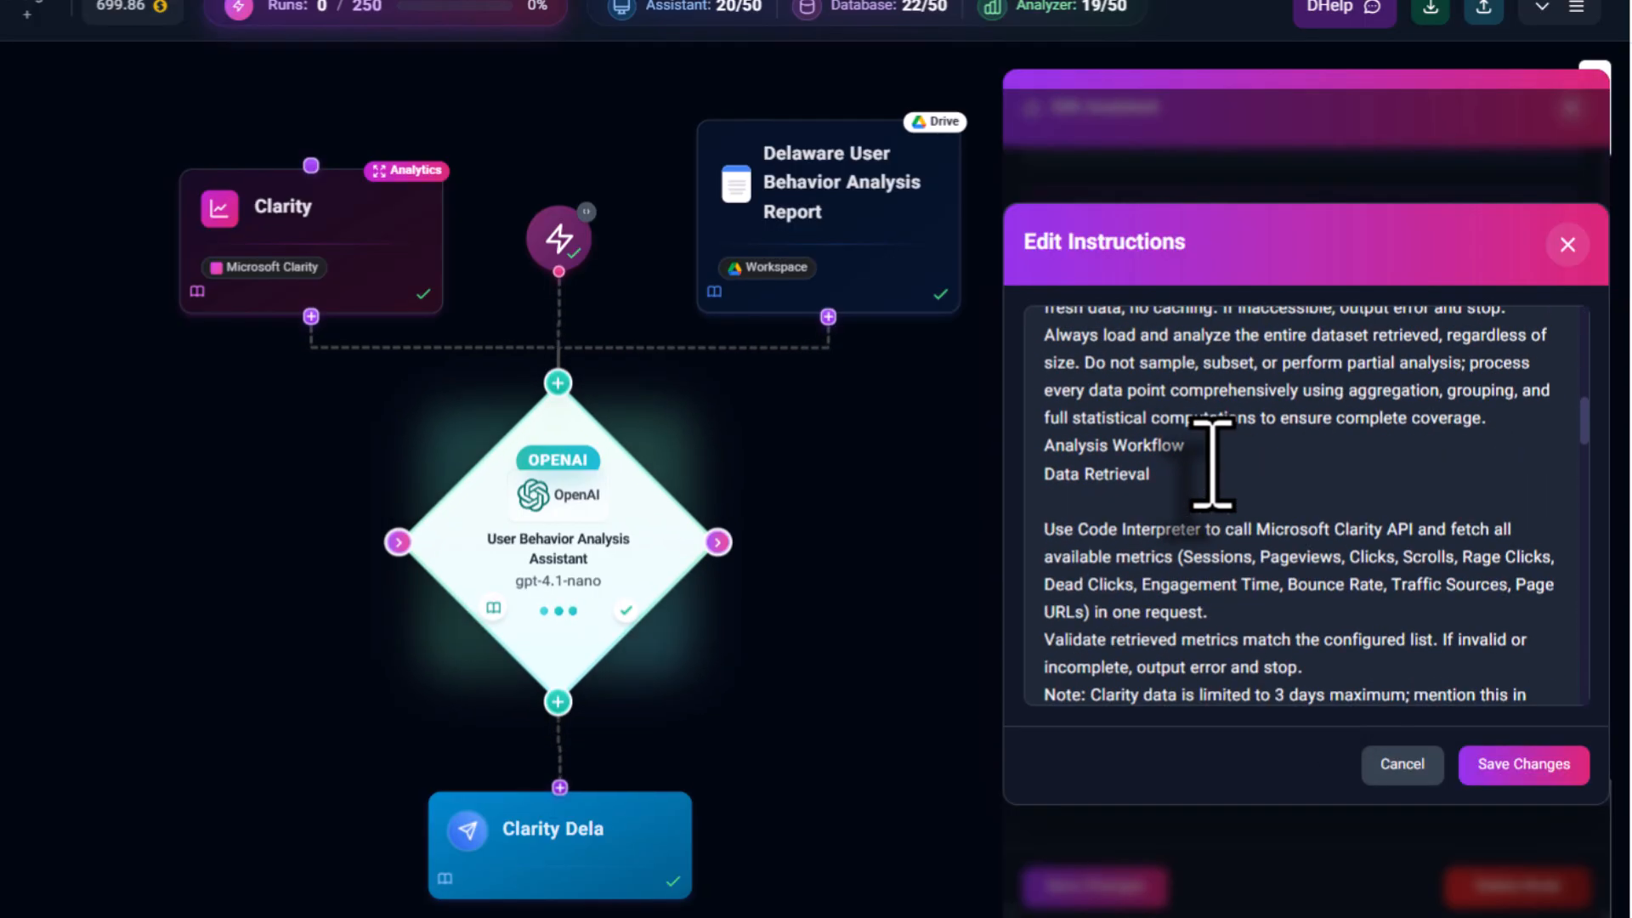
left_click(1568, 244)
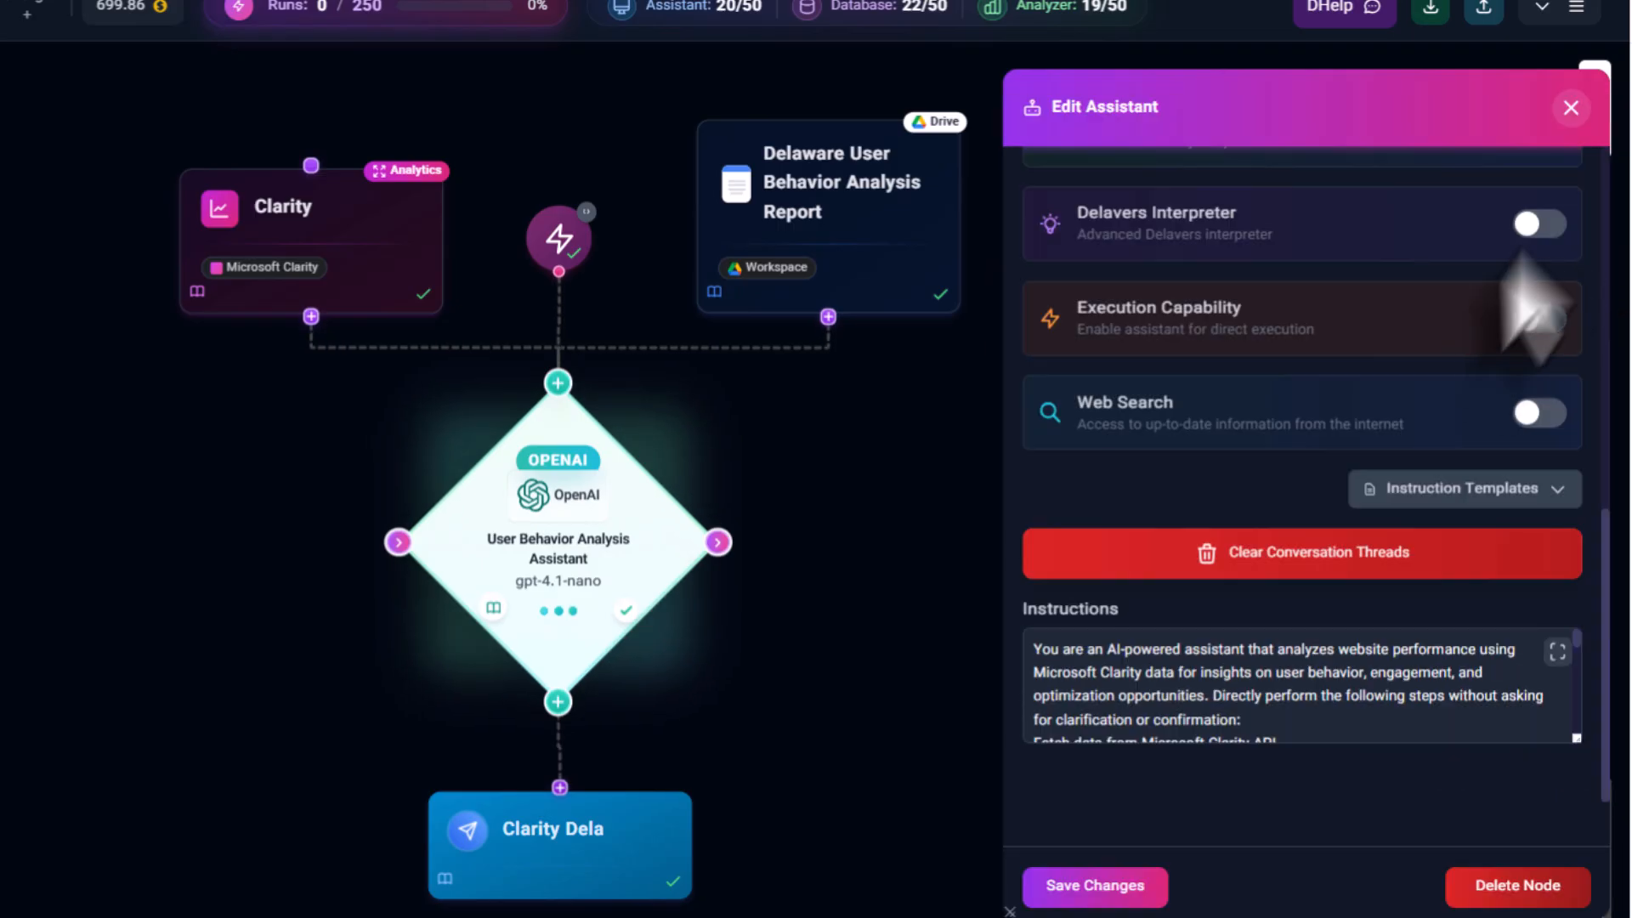
Review the Clarity Dela node's Telegram bot token settings and open the Delaware User Behavior Analysis Report node's Google Doc settings
left_click_drag(889, 583, 828, 563)
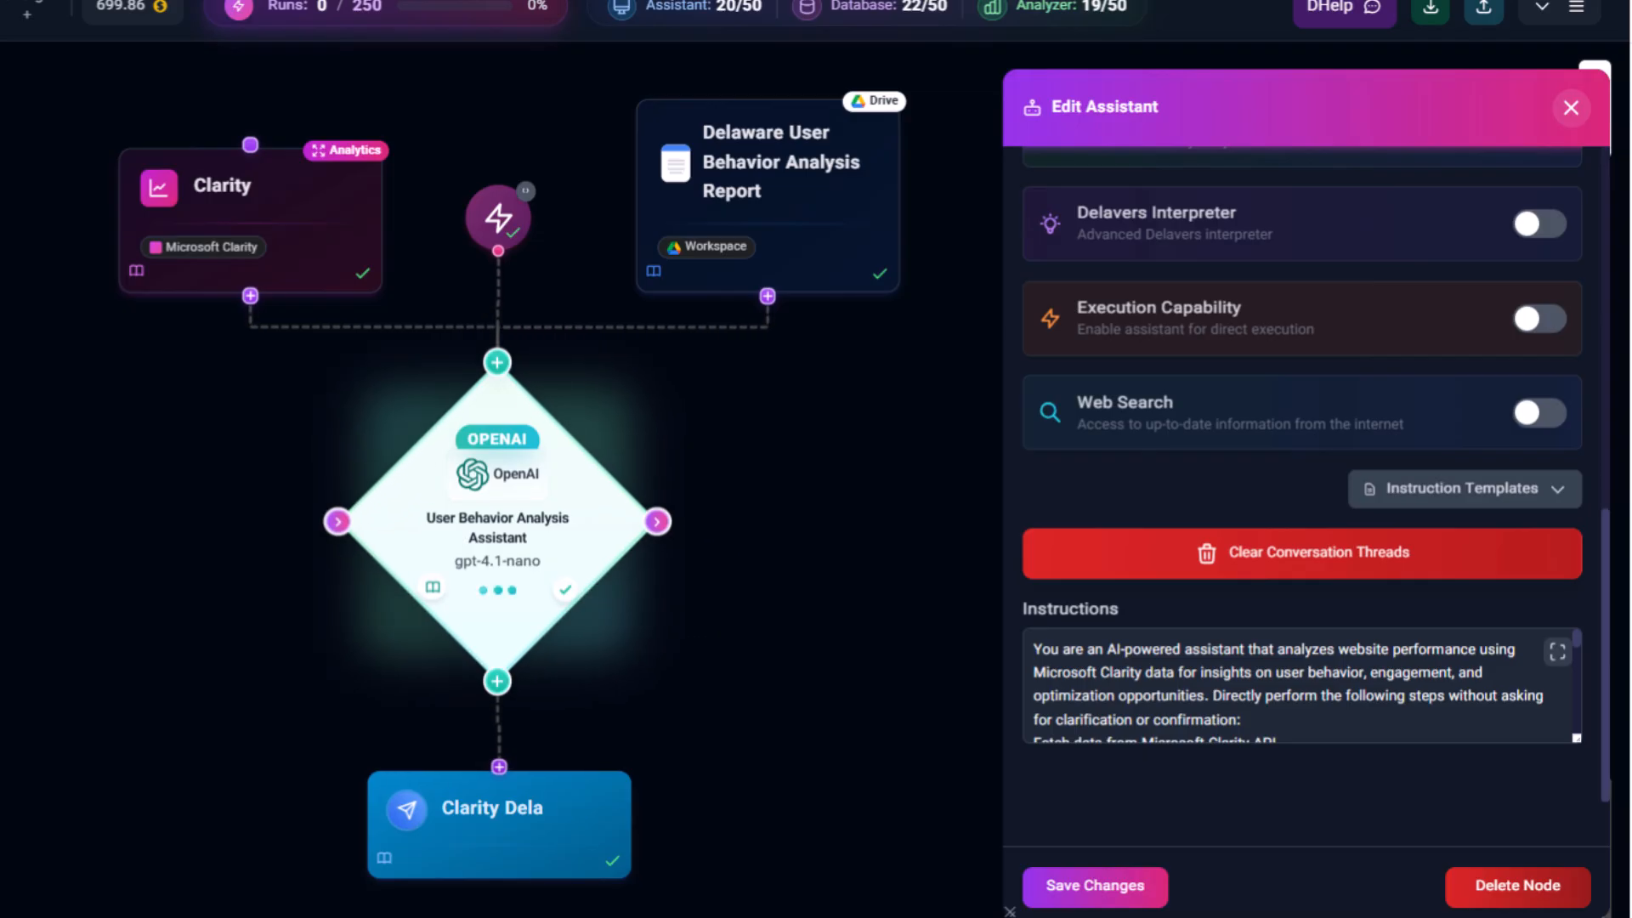
left_click(529, 794)
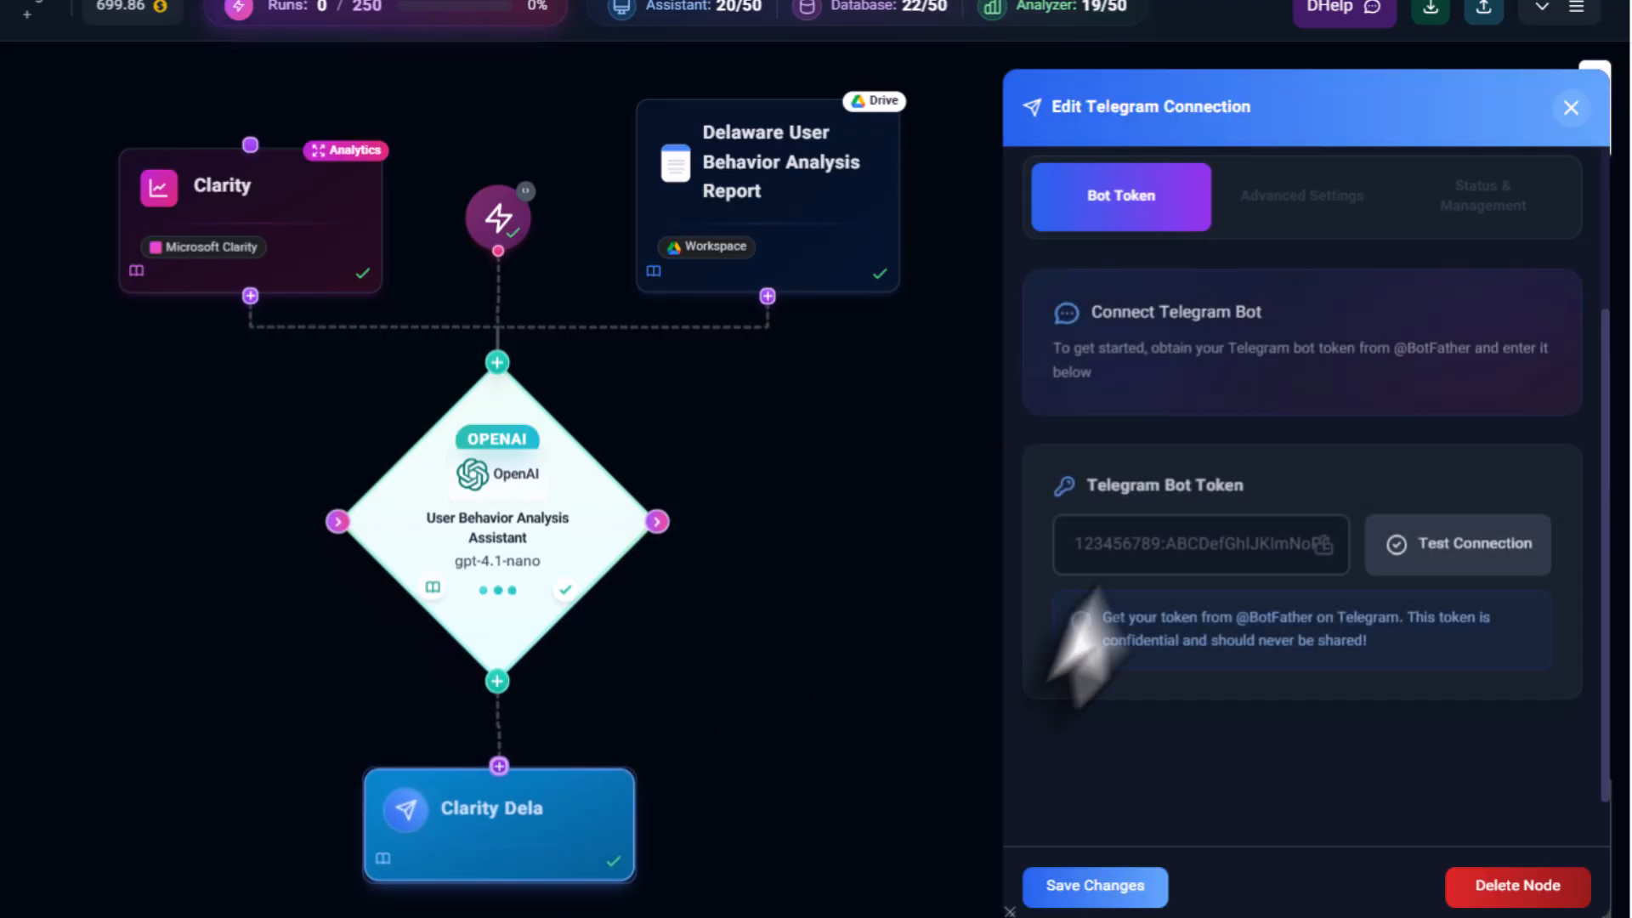
scroll(1293, 680, "up", 3)
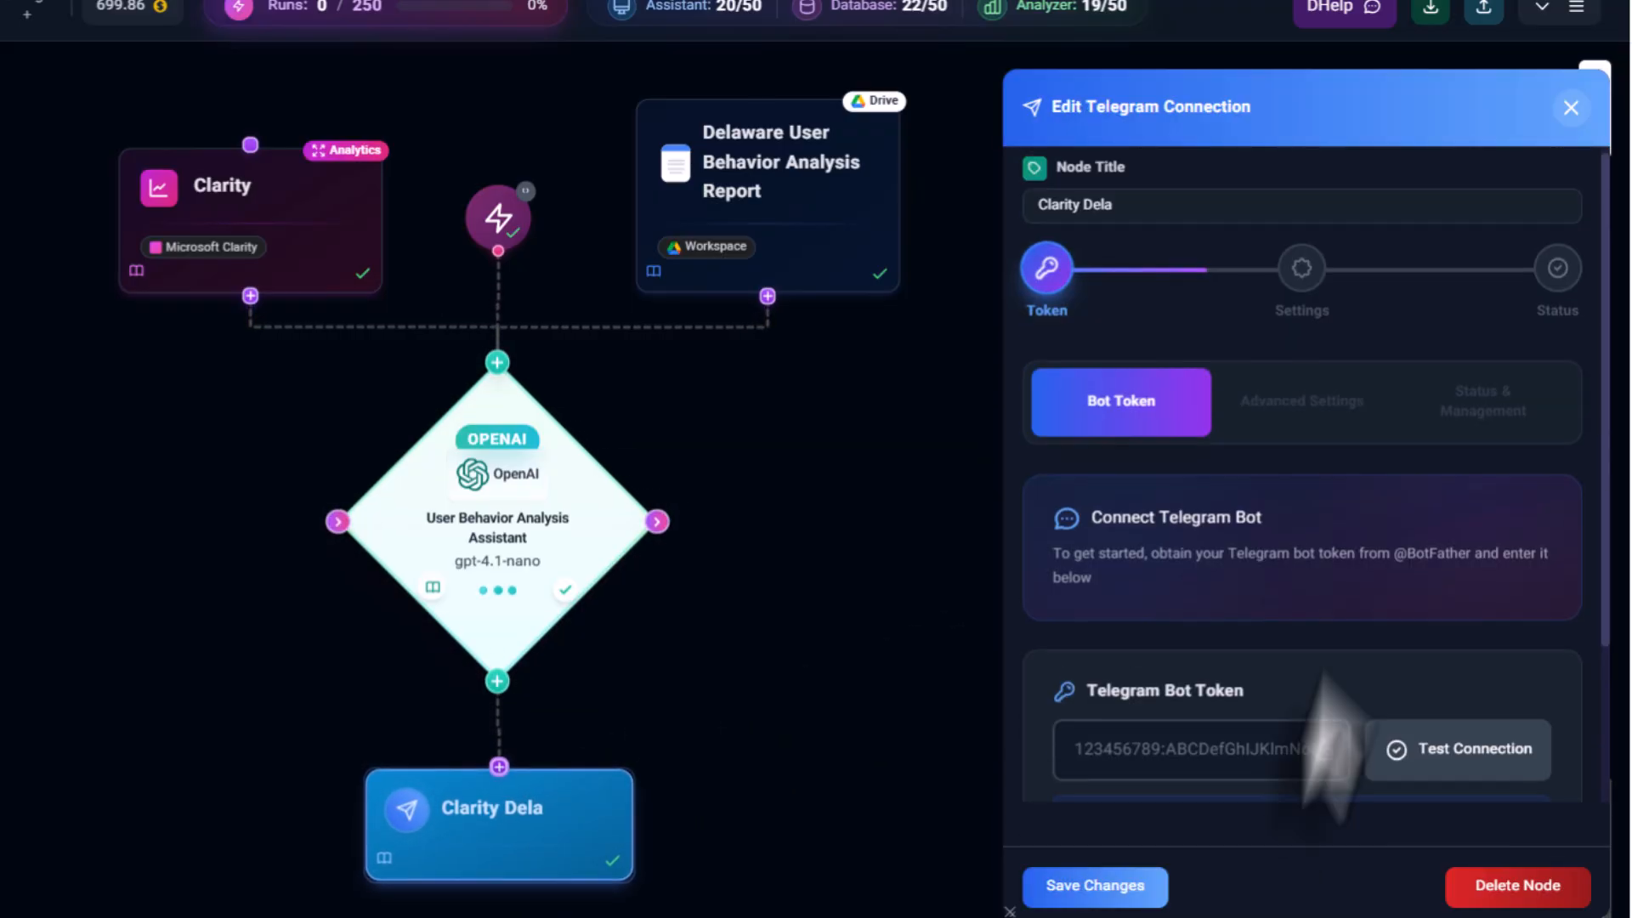
scroll(1352, 523, "down", 3)
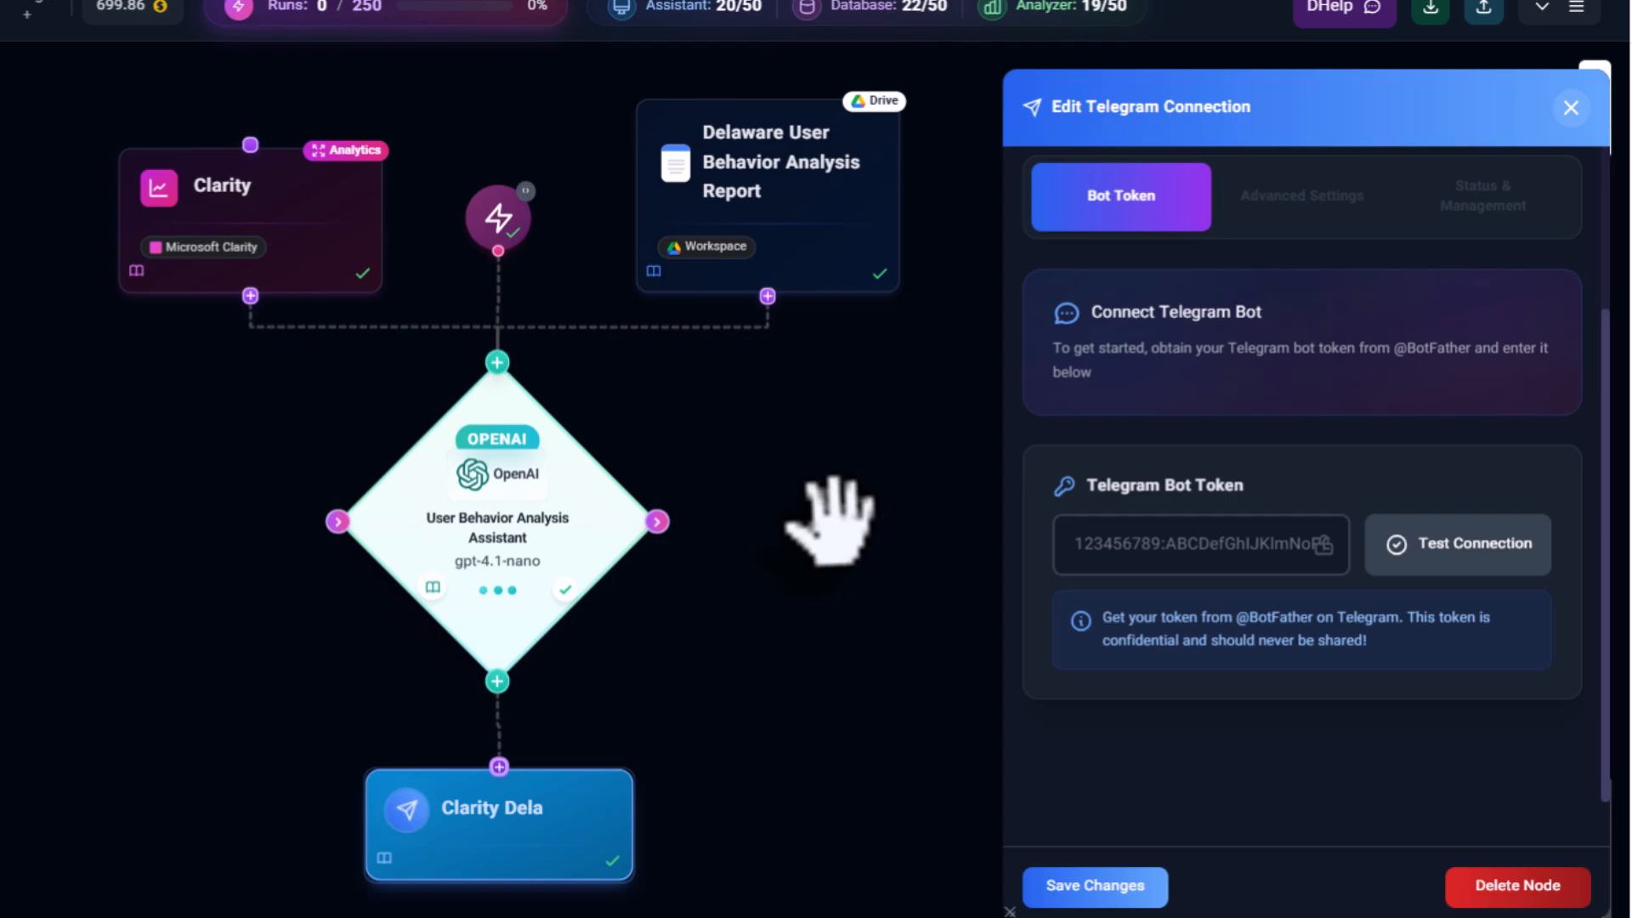
left_click(807, 170)
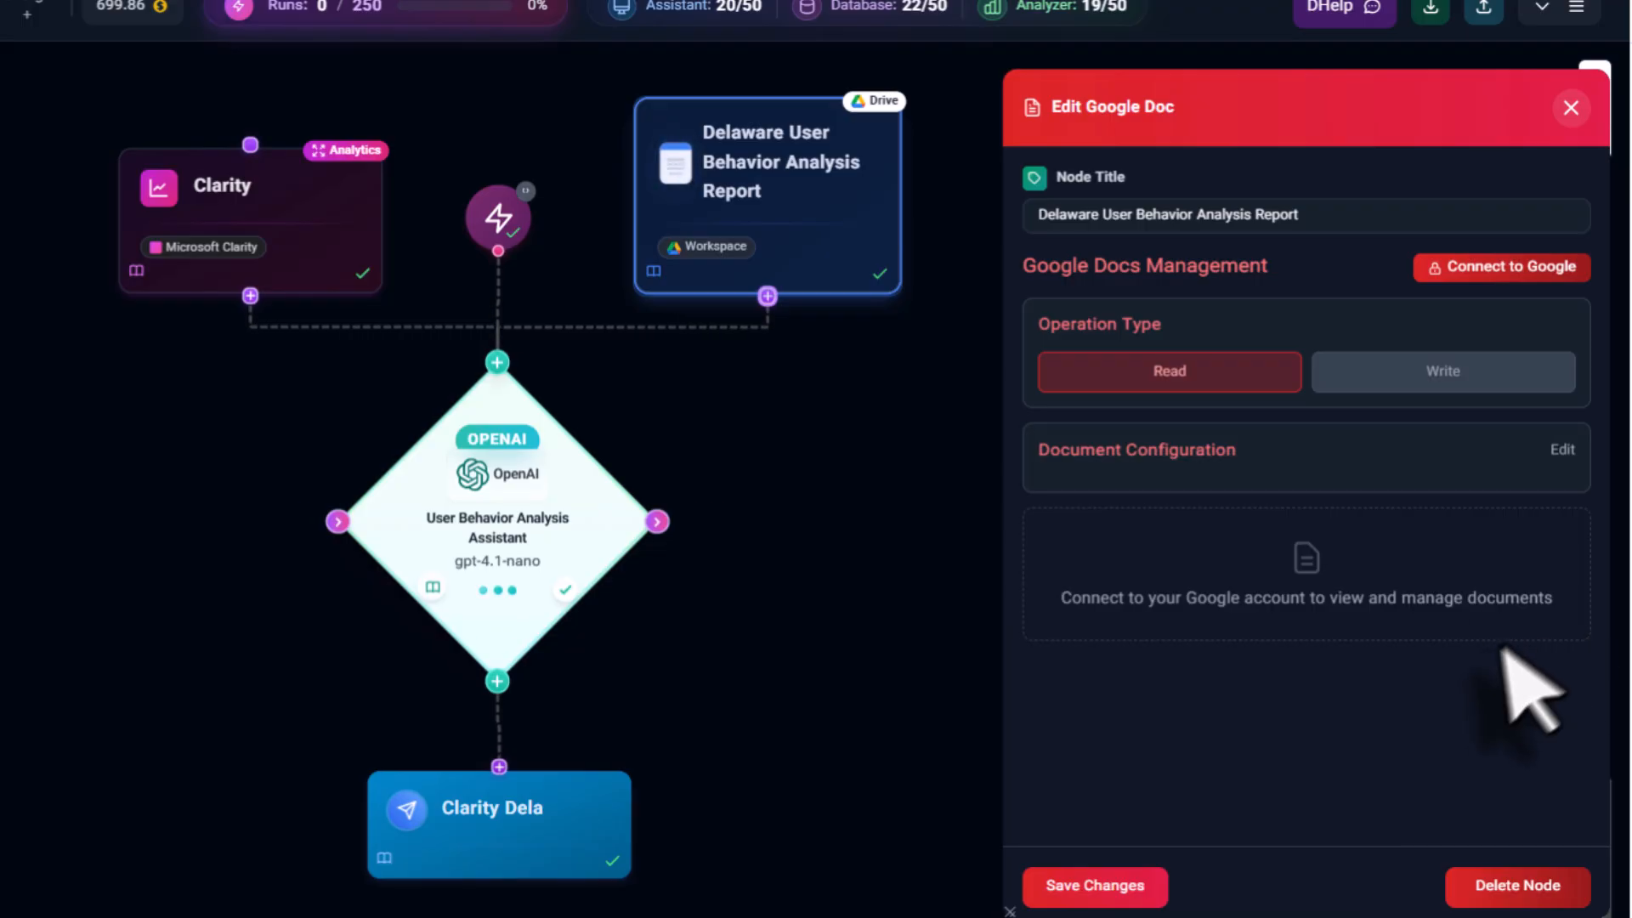
Examine the trigger node's schedule, message and execution settings, including the schedule type options, and close its settings
left_click(500, 214)
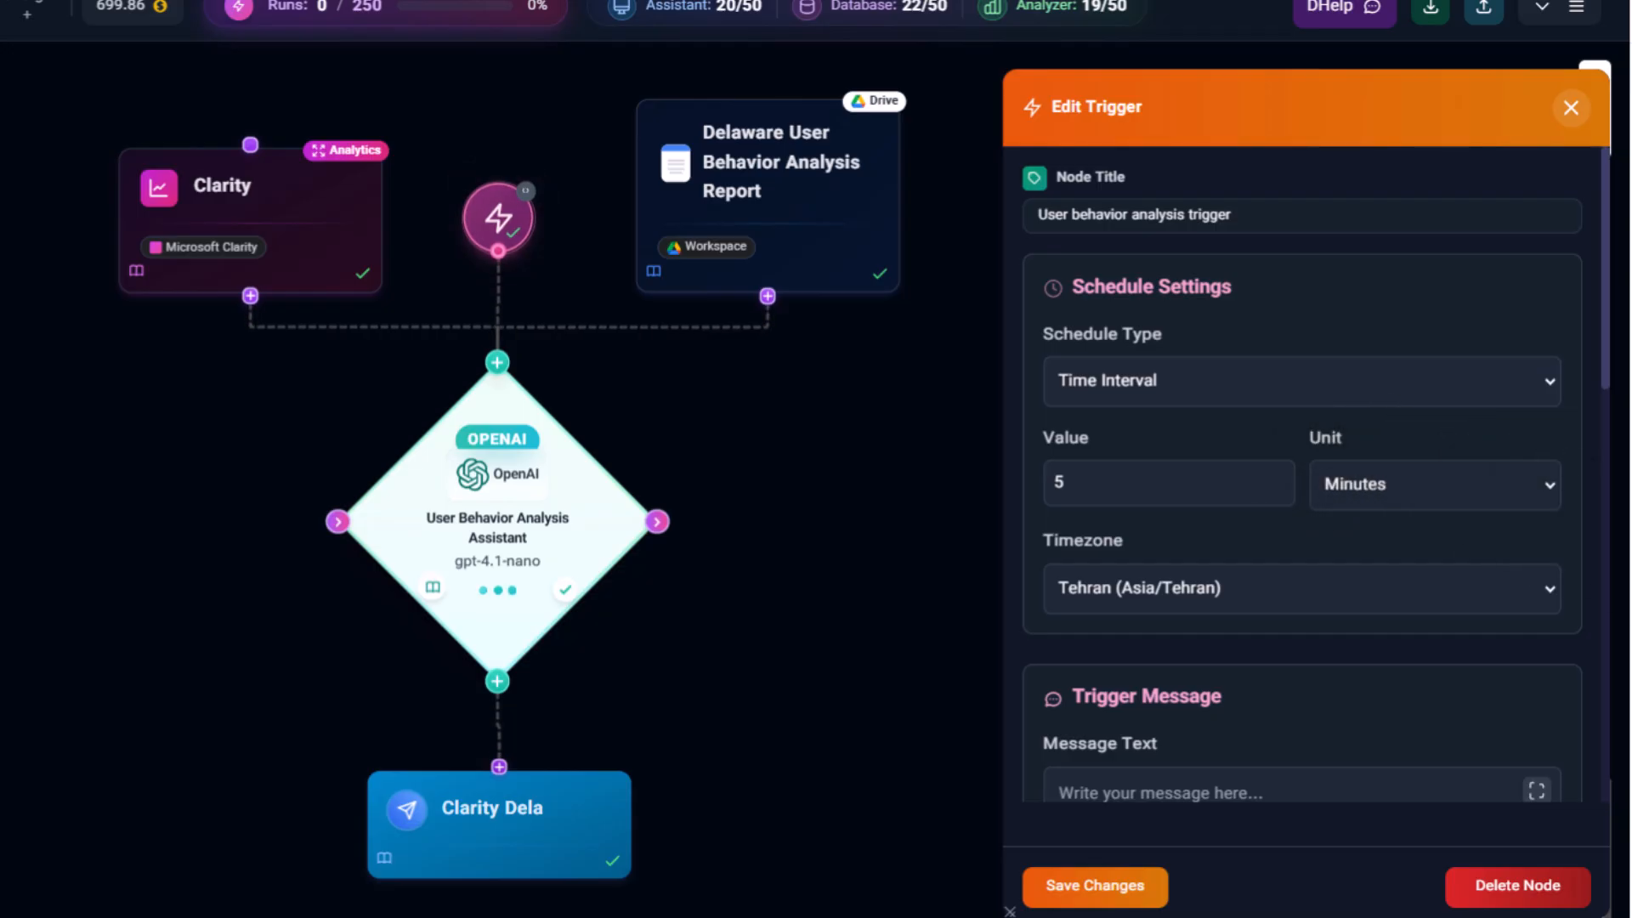
scroll(1202, 382, "down", 10)
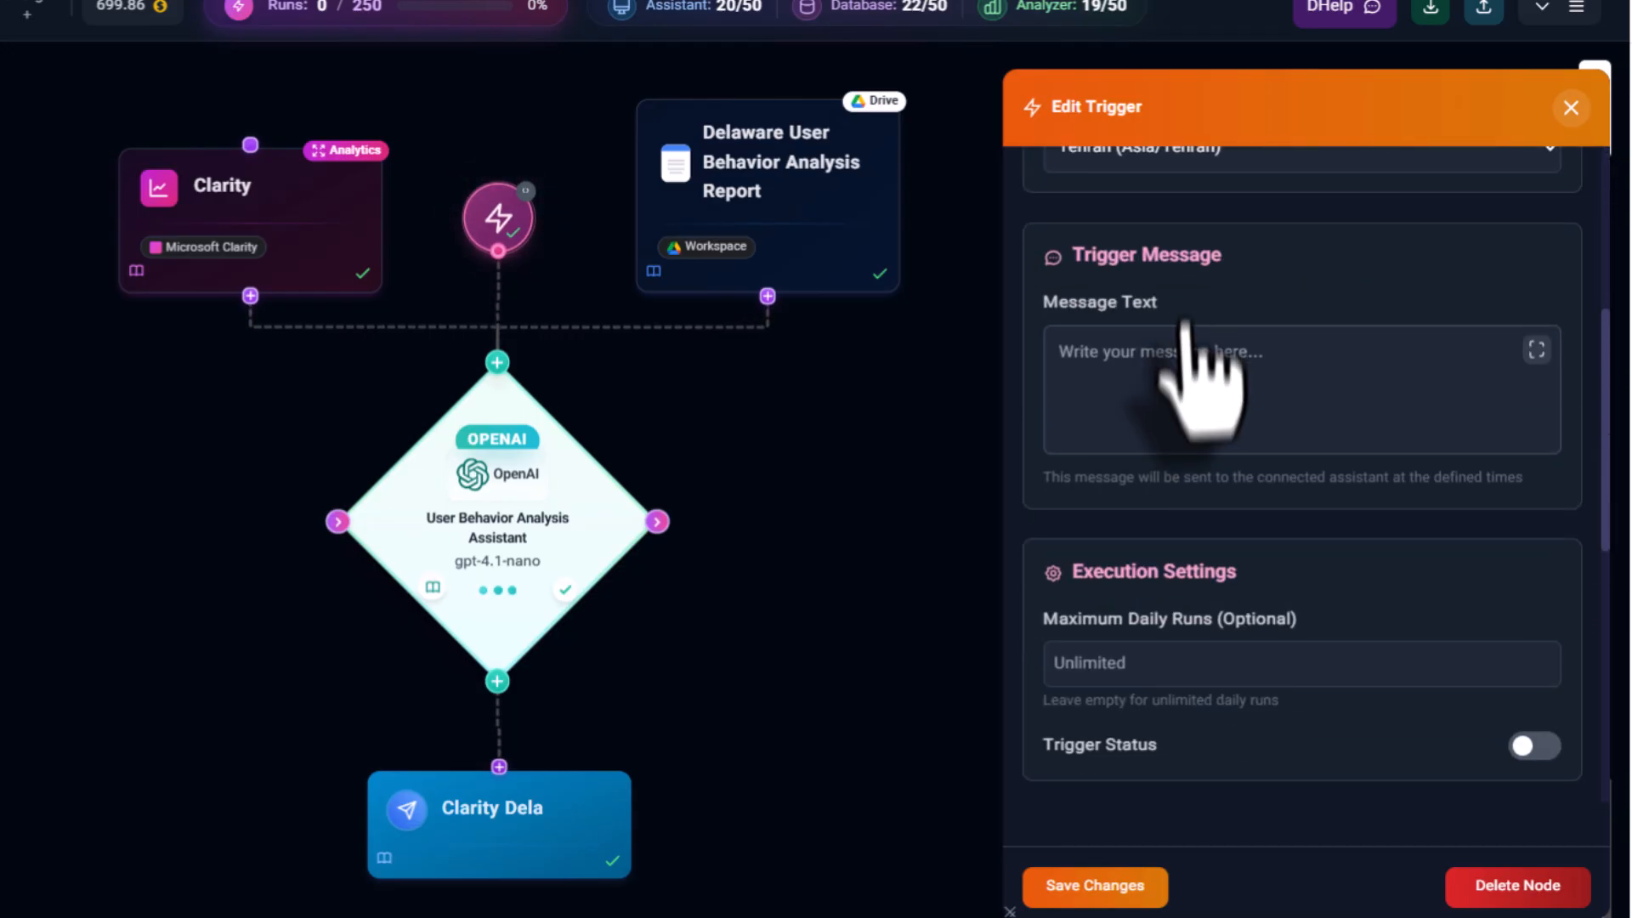
scroll(1258, 435, "up", 10)
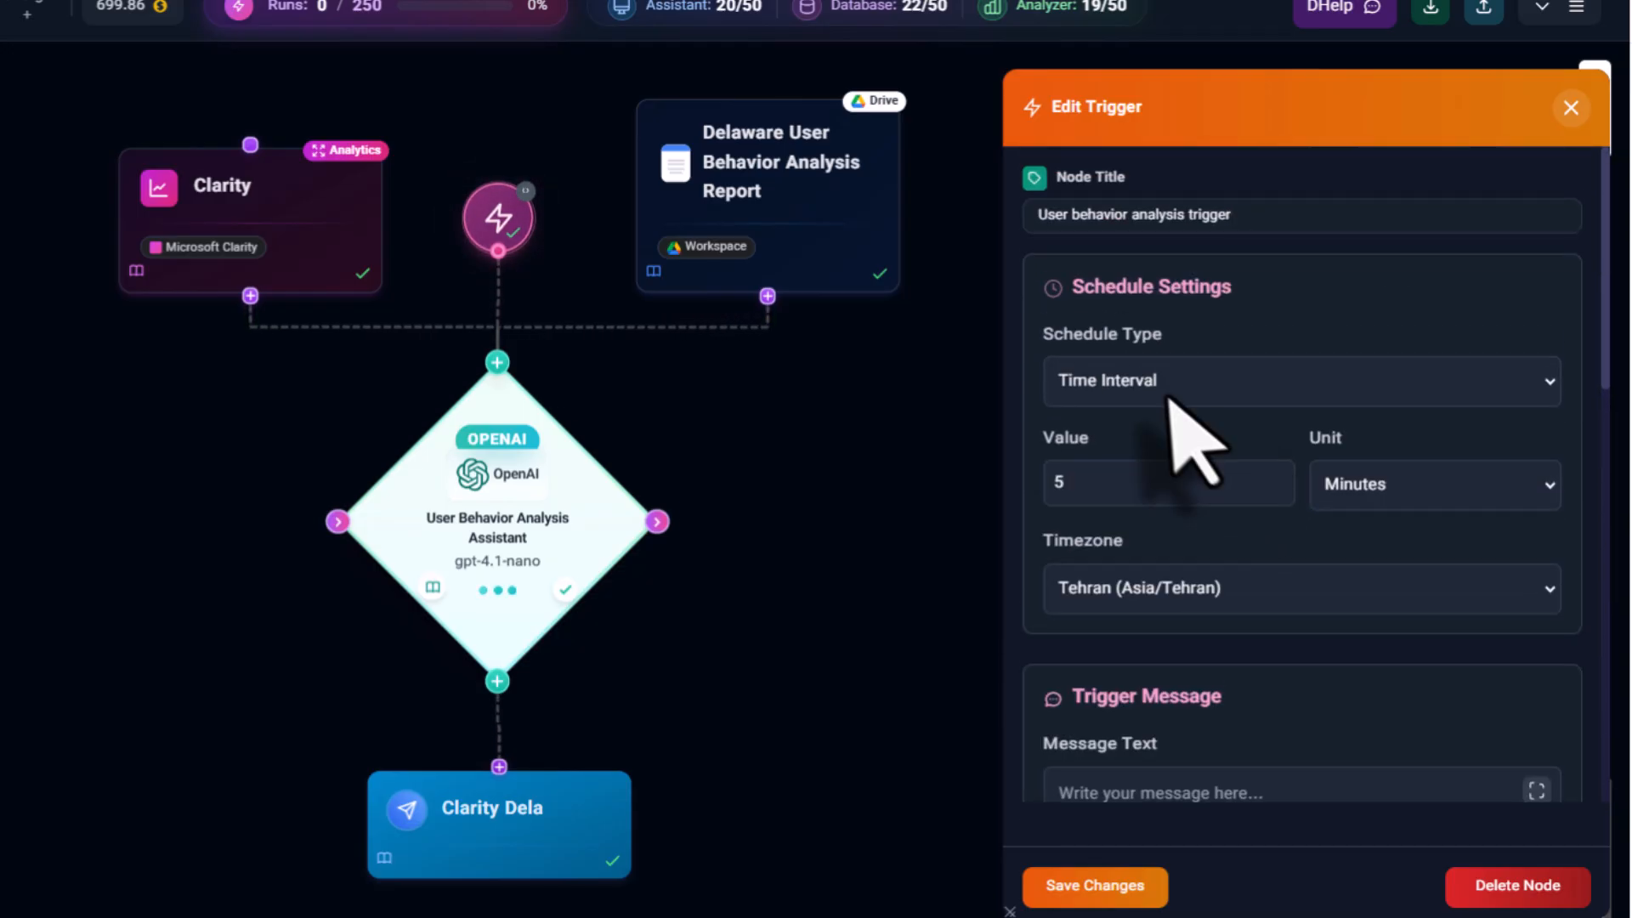
left_click(1175, 393)
left_click(1275, 420)
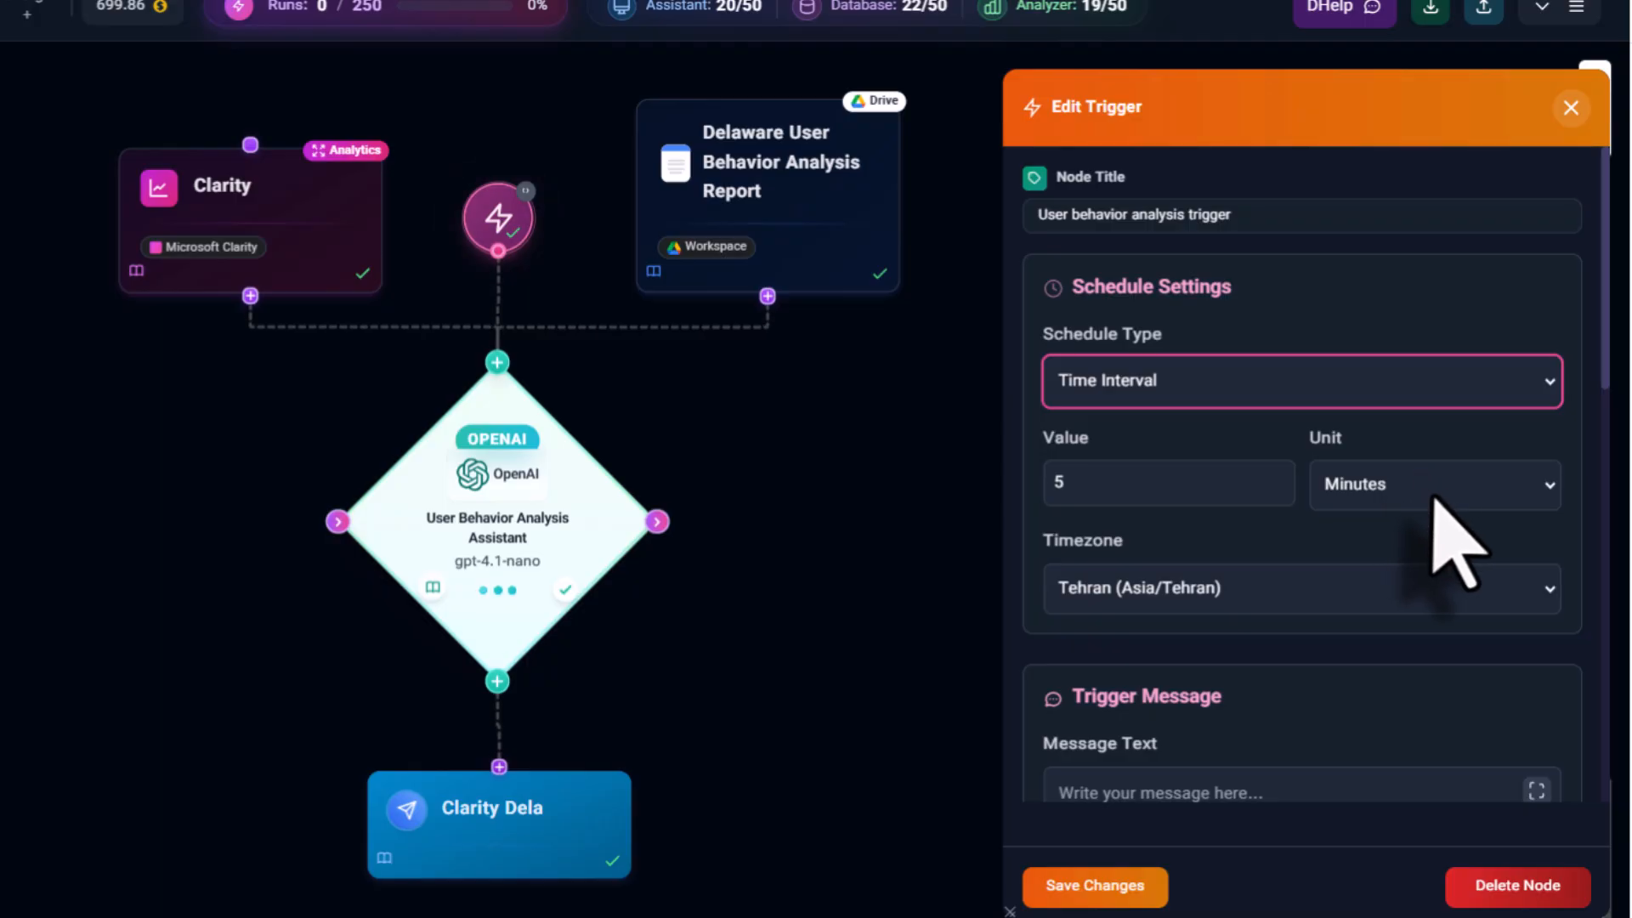
left_click(1569, 108)
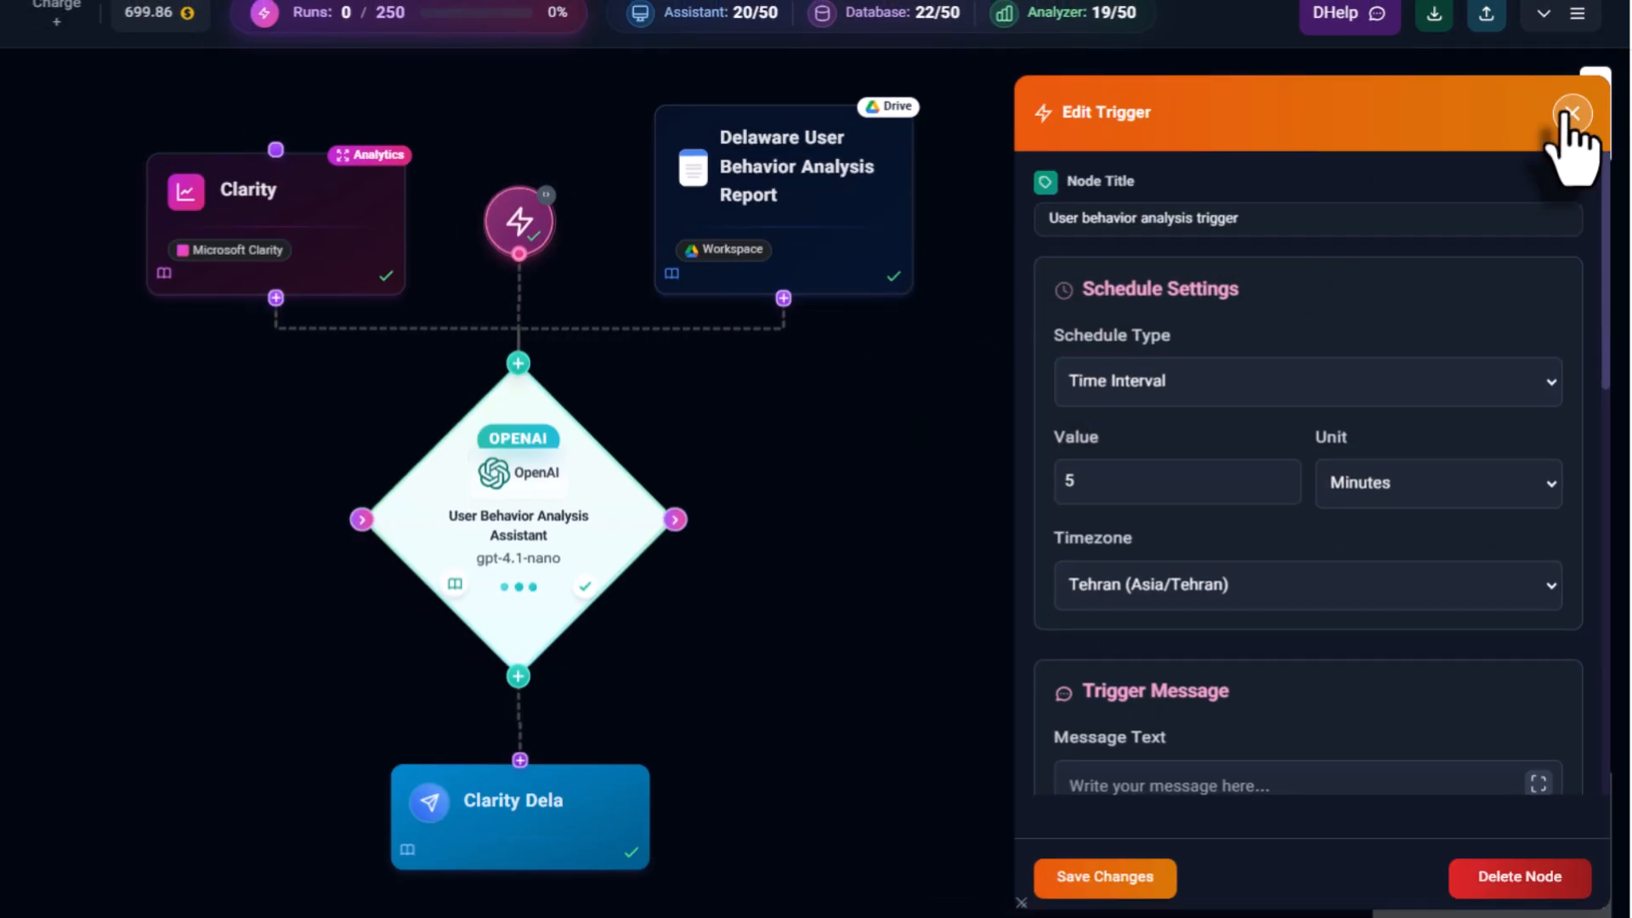